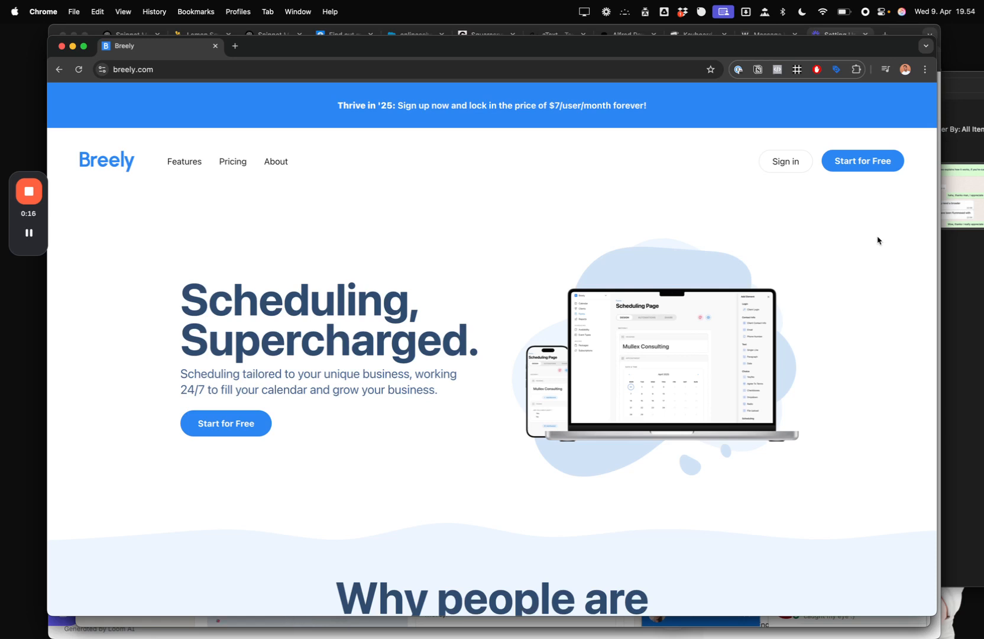
- Start a free Breely account sign-up from the breely.com homepage
click(857, 160)
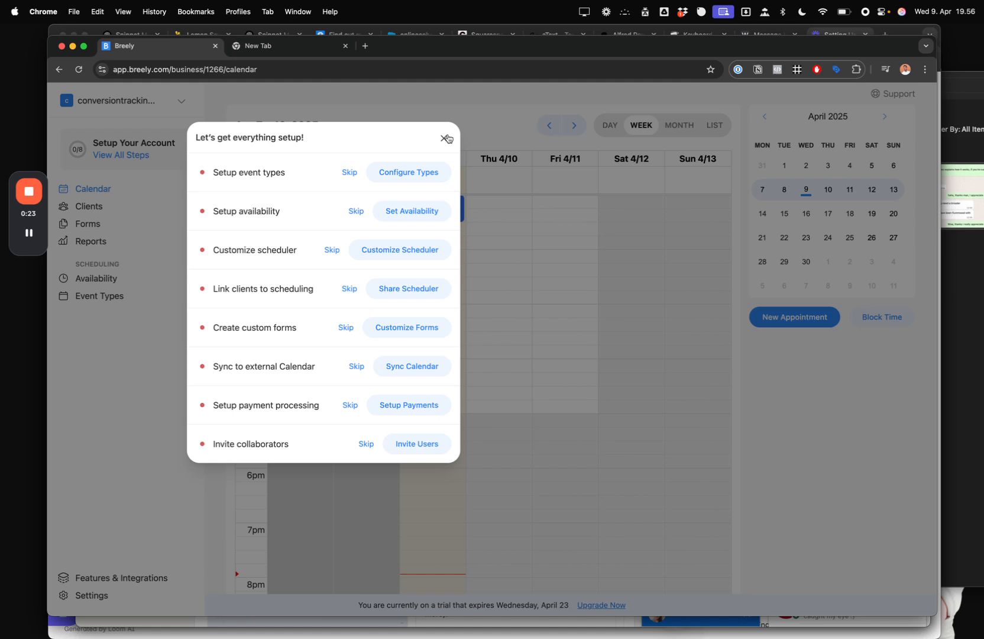
- Save the 30-minute Consultation event type unchanged and dismiss the save confirmation
click(389, 174)
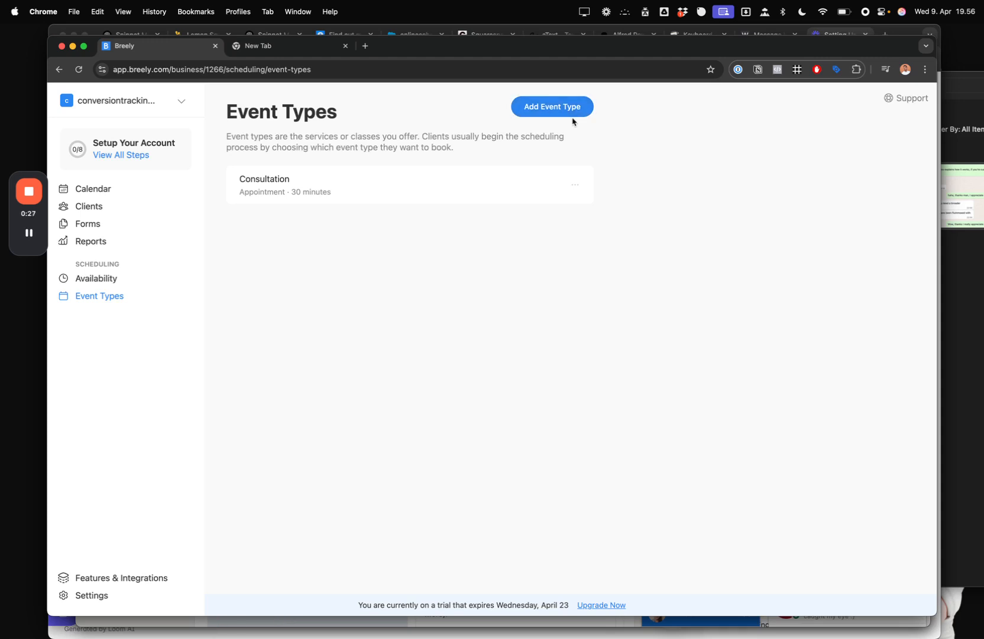
click(505, 182)
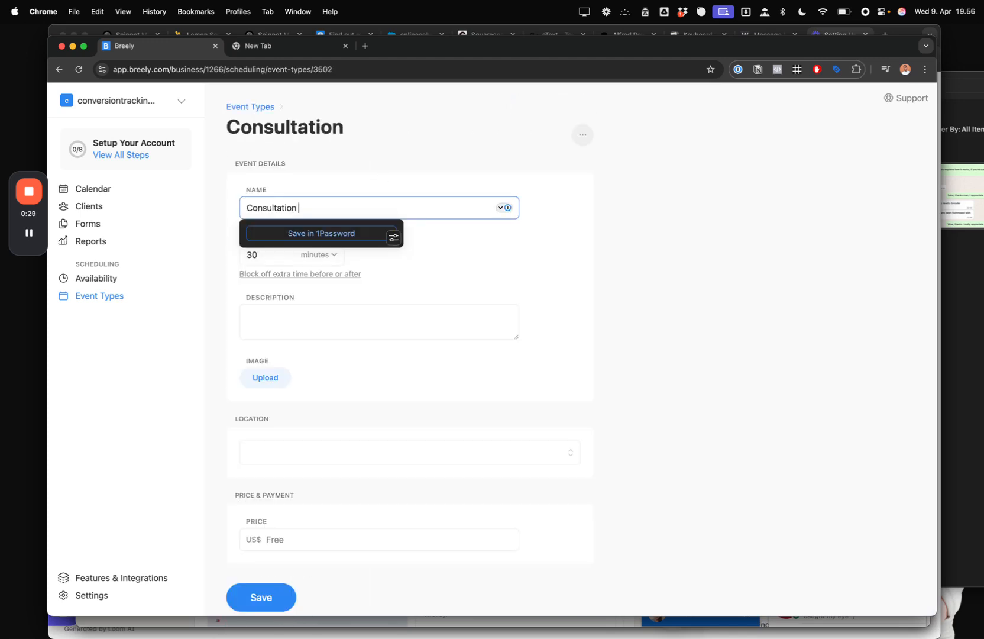
click(387, 187)
scroll(399, 180, down, 1)
click(649, 304)
scroll(648, 304, down, 3)
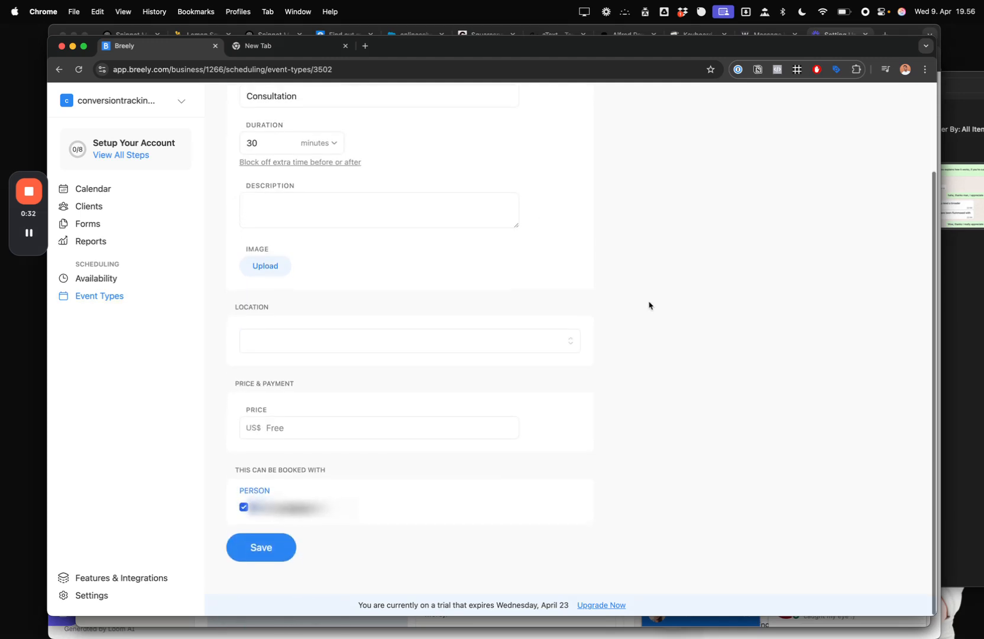
click(264, 554)
drag(648, 55, 651, 63)
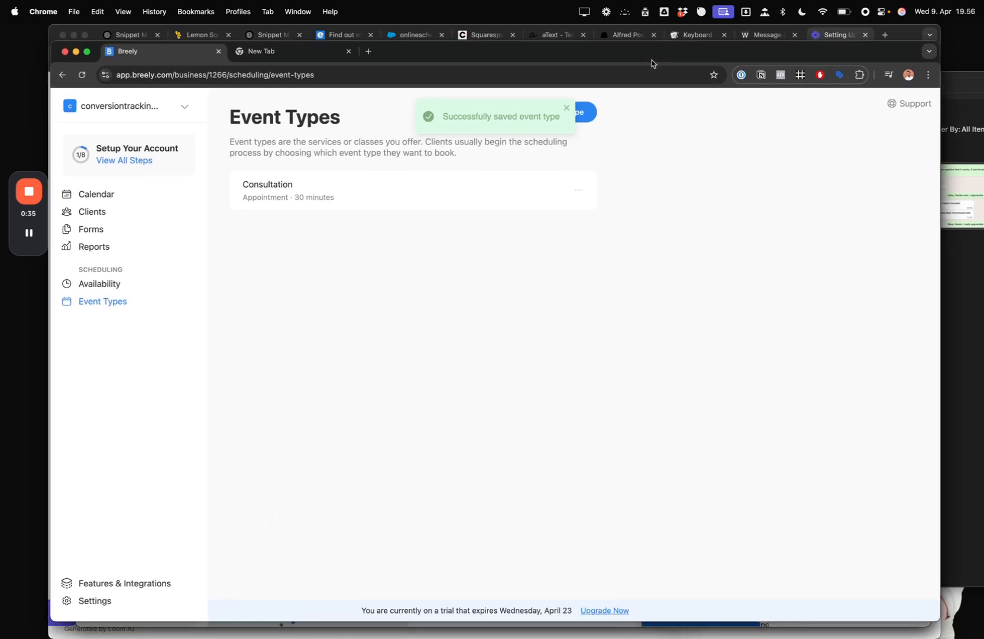
click(566, 108)
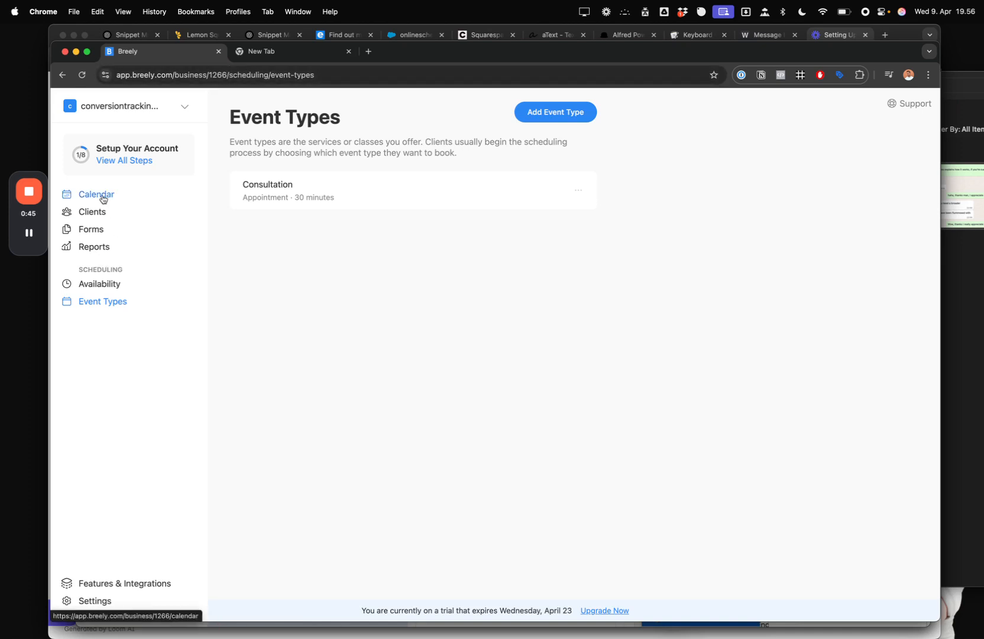
- Copy the Book Appointment form's inline embed code from its share options
click(92, 229)
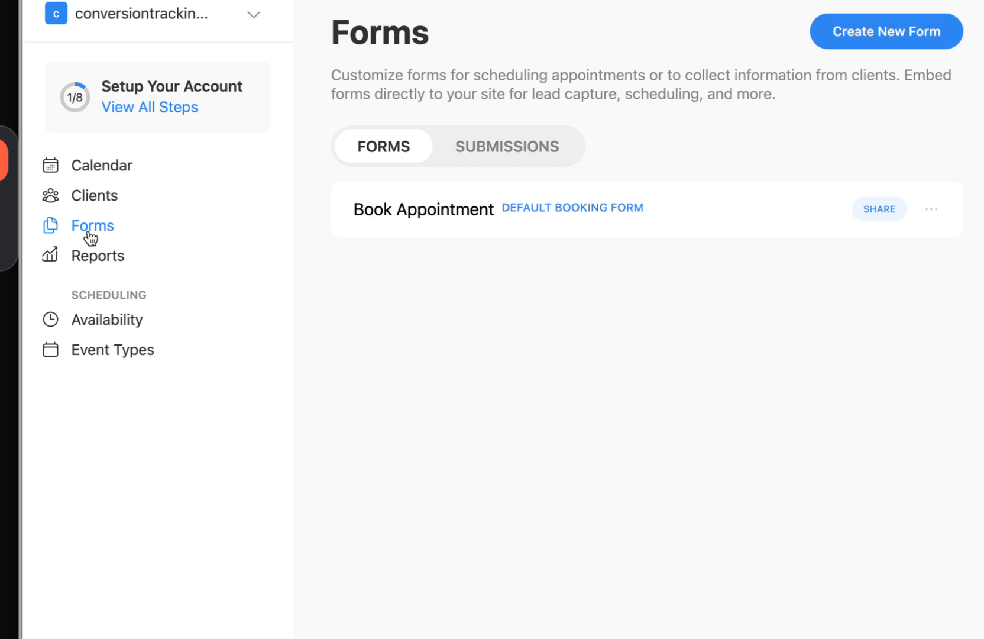
click(880, 209)
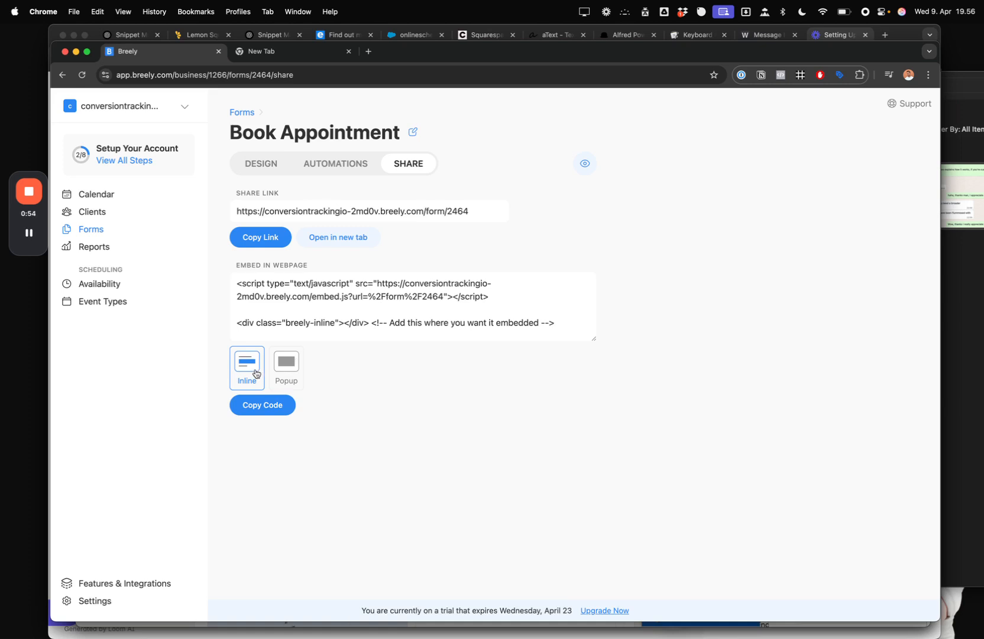
click(261, 402)
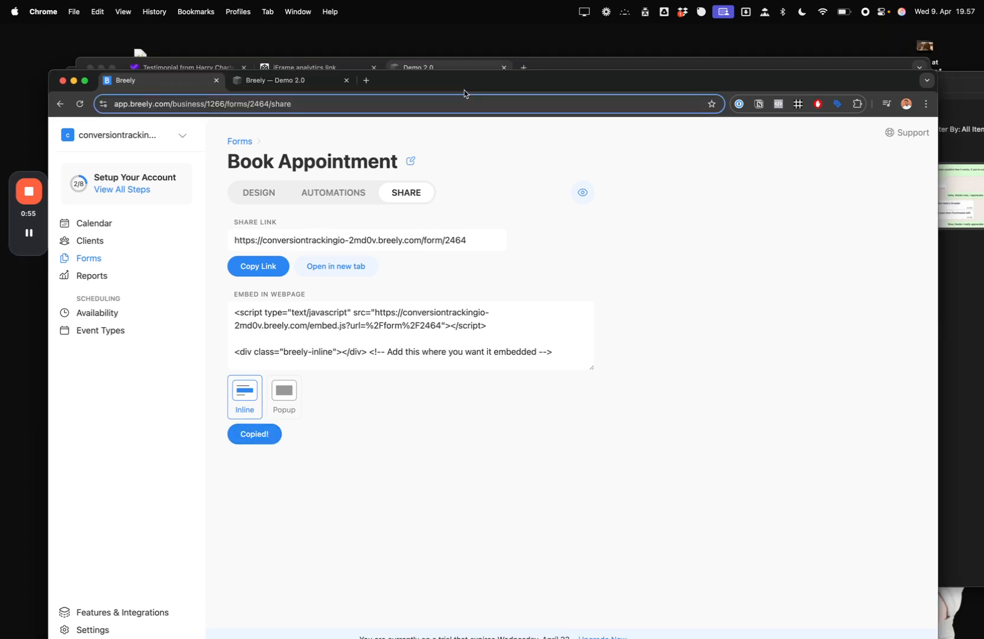
key(ctrl+Tab)
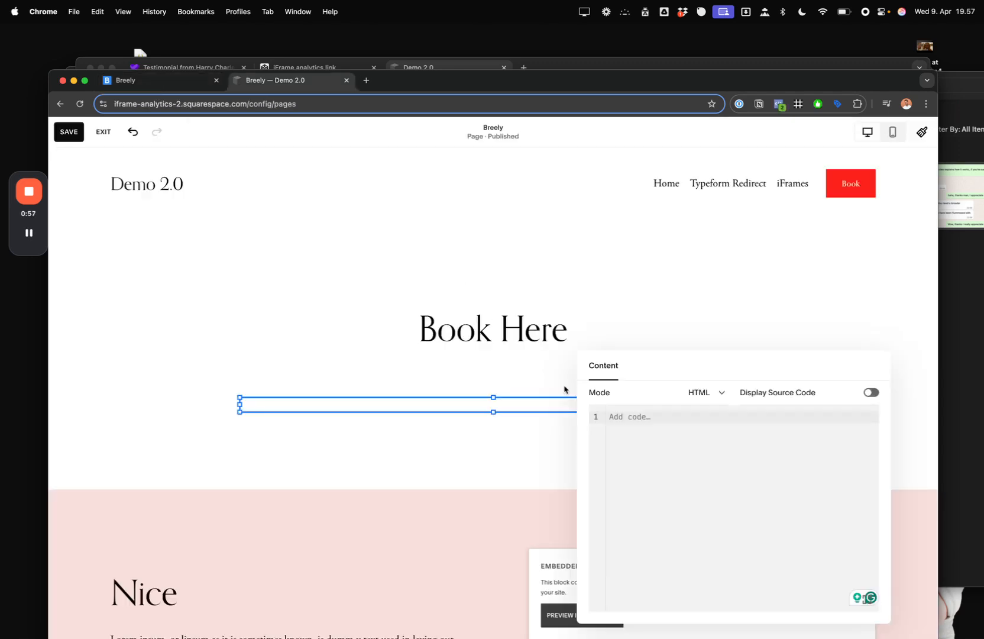
- Paste the Breely embed code into the HTML block, save the page and exit the editor
key(super+v)
click(68, 131)
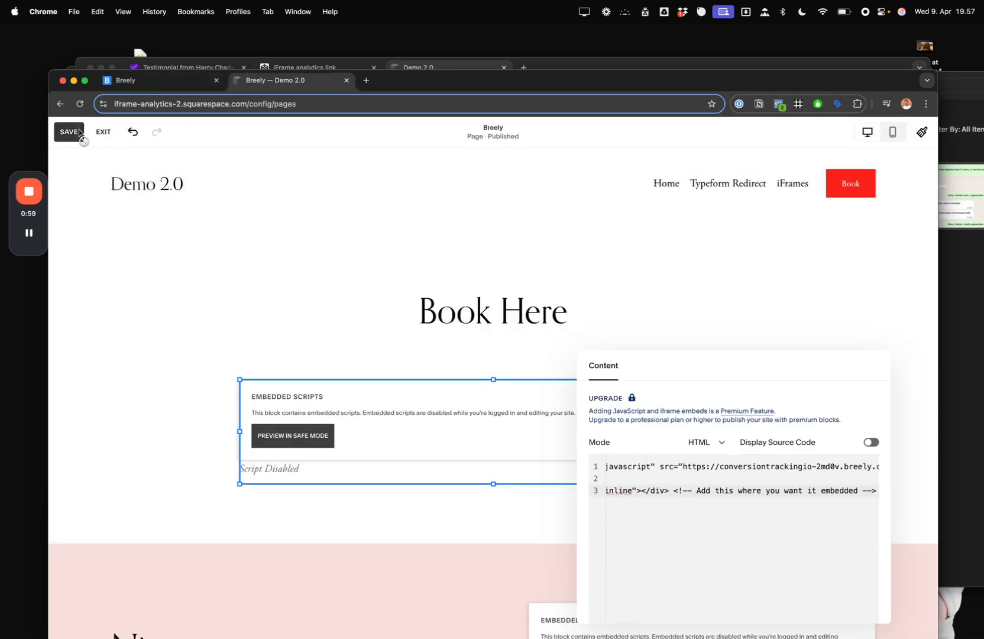
click(108, 136)
- Hide the password-protection notice and give the page more room above DevTools
drag(418, 84, 402, 48)
click(904, 599)
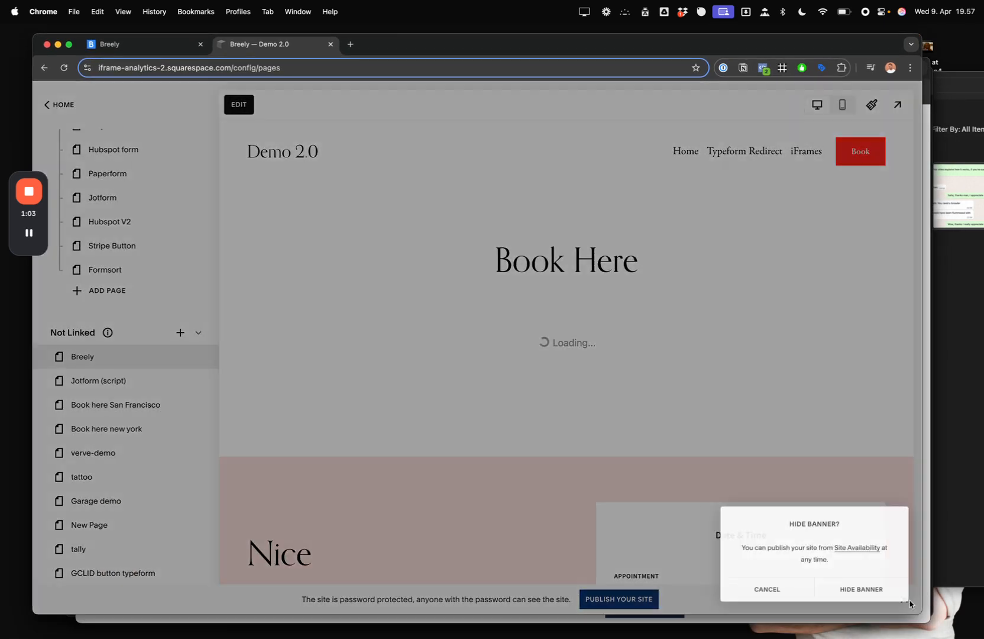
click(853, 588)
scroll(745, 347, down, 3)
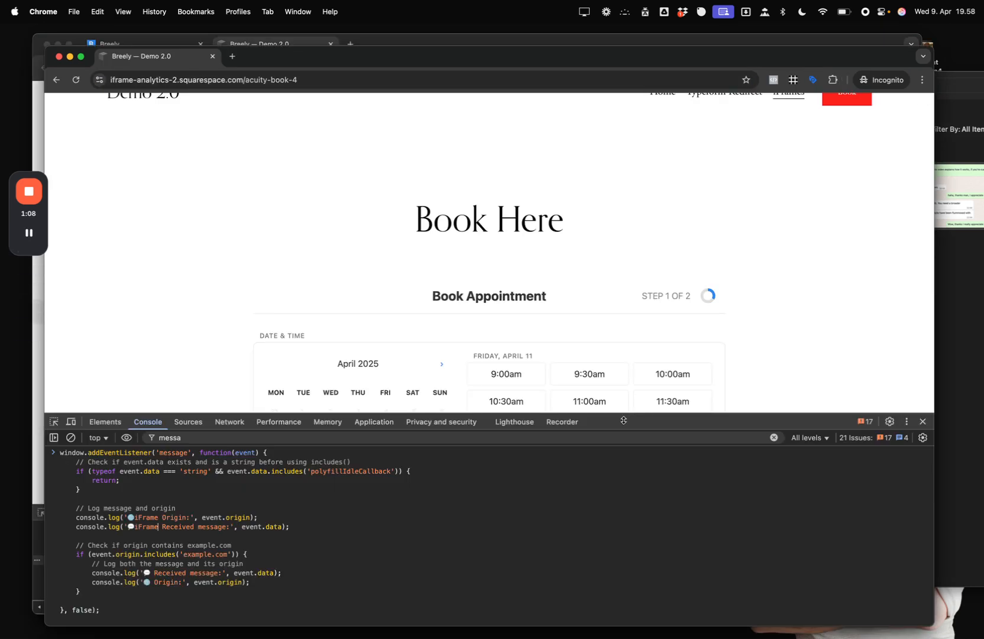
drag(624, 421, 599, 427)
- Inspect the booking widget and select the iframe's form/2464 source URL
scroll(492, 340, down, 2)
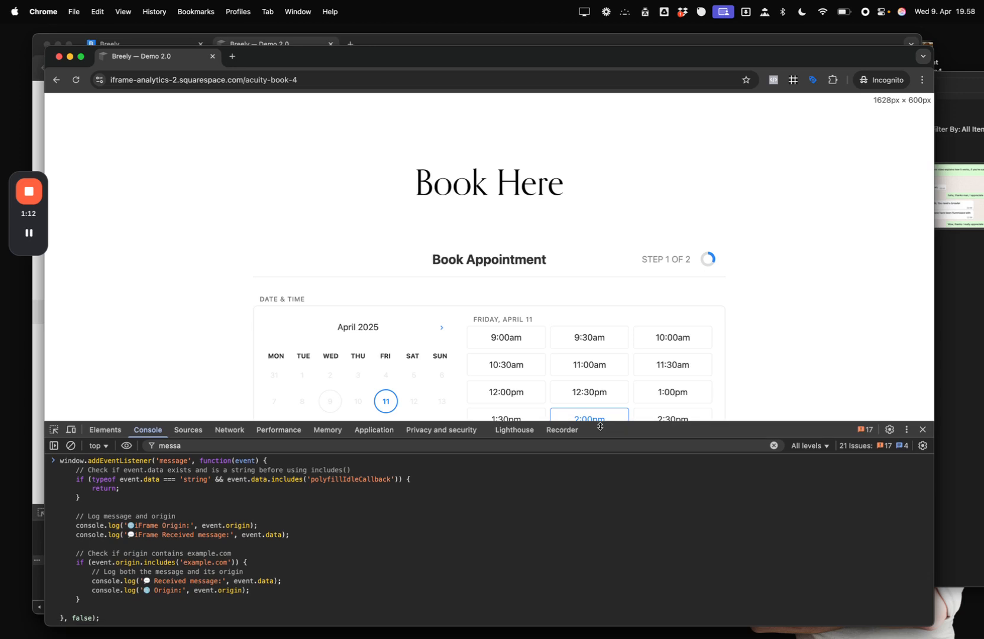
scroll(709, 325, down, 3)
key(super+shift+c)
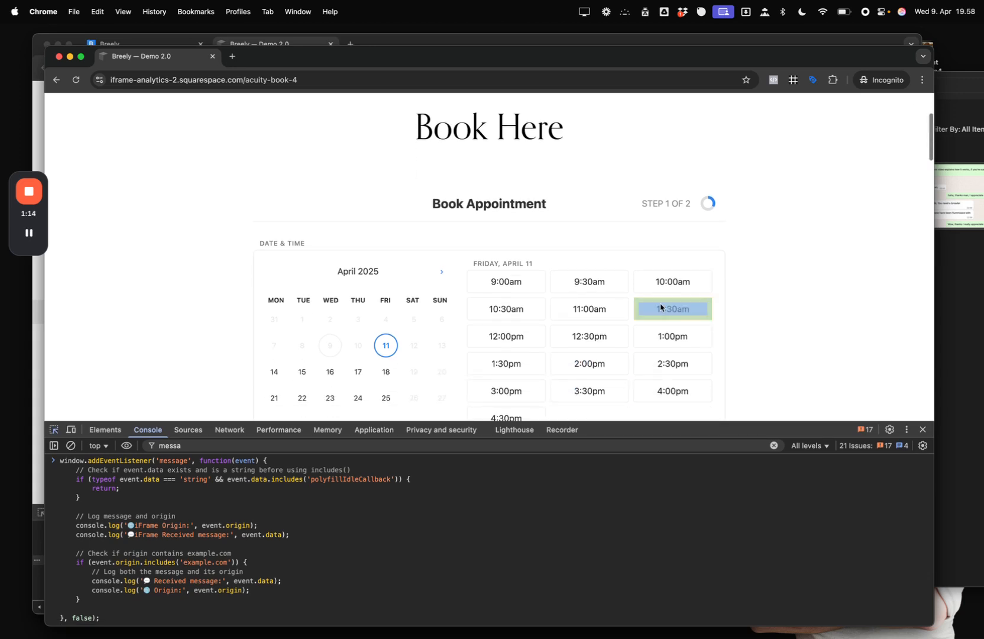
click(597, 216)
scroll(233, 568, up, 5)
scroll(232, 576, up, 6)
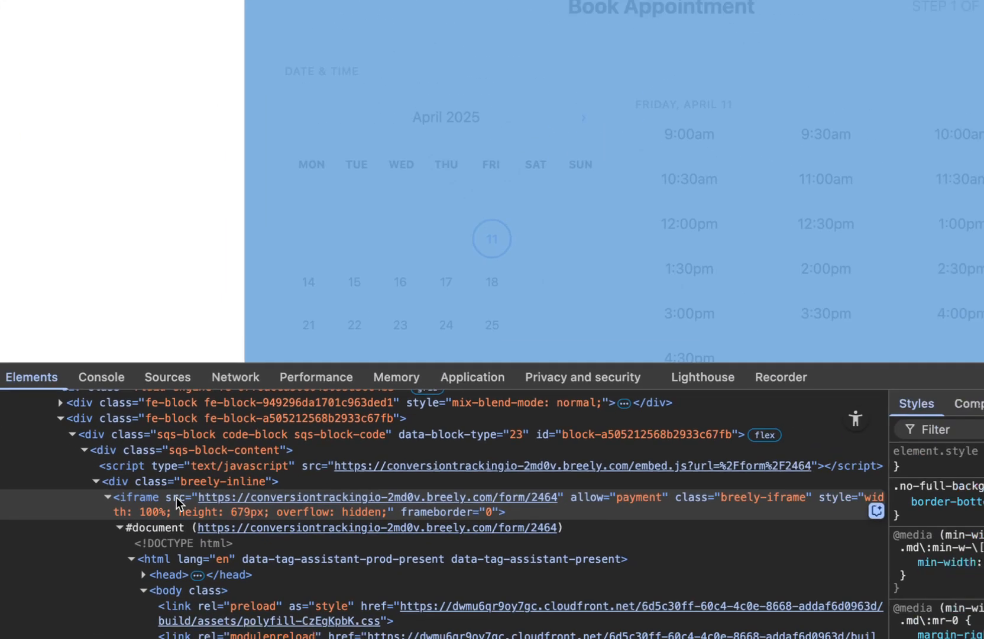
double_click(207, 498)
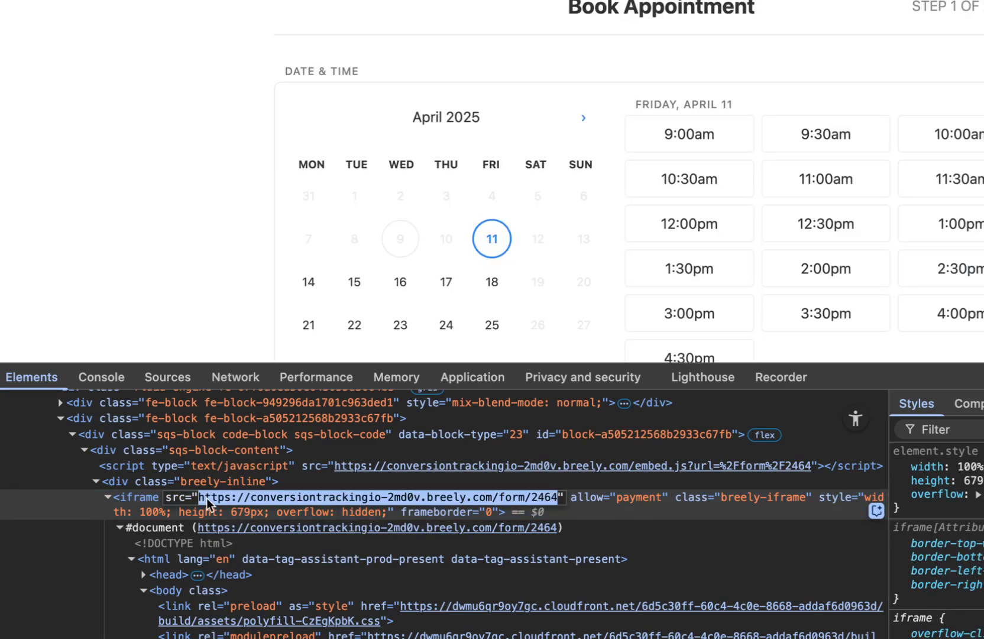
- Open the form URL in a new small window over the booking page, then type 'face' in its address
key(super+n)
key(super+v)
key(Return)
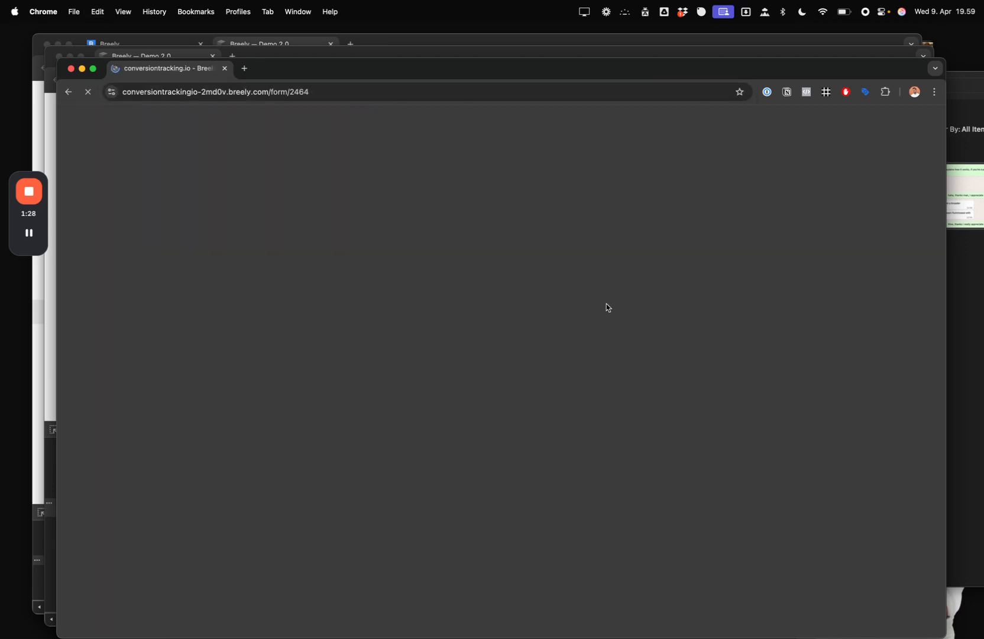
drag(944, 58, 805, 568)
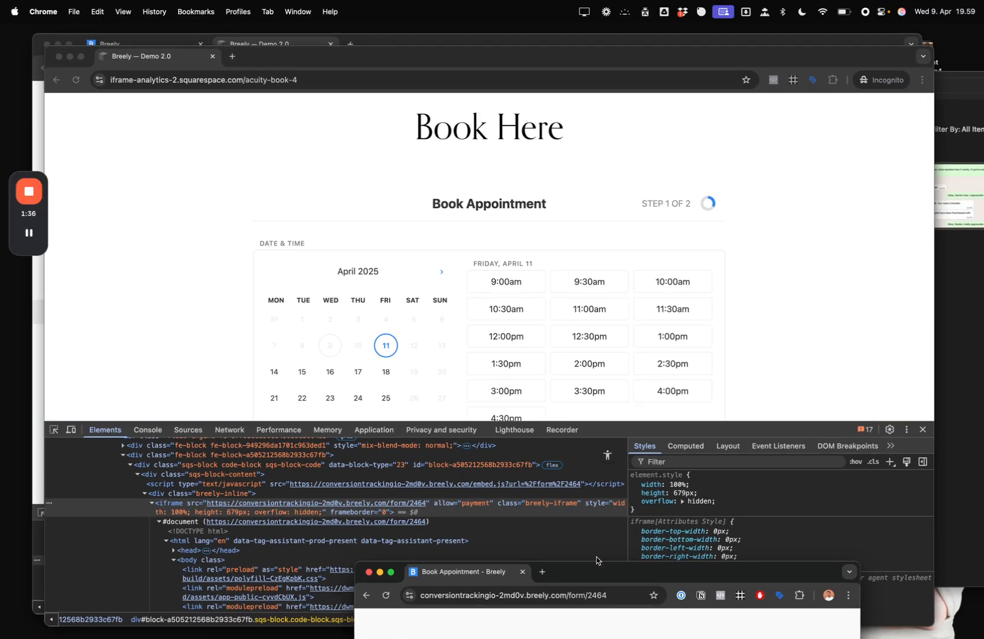
drag(600, 572, 479, 117)
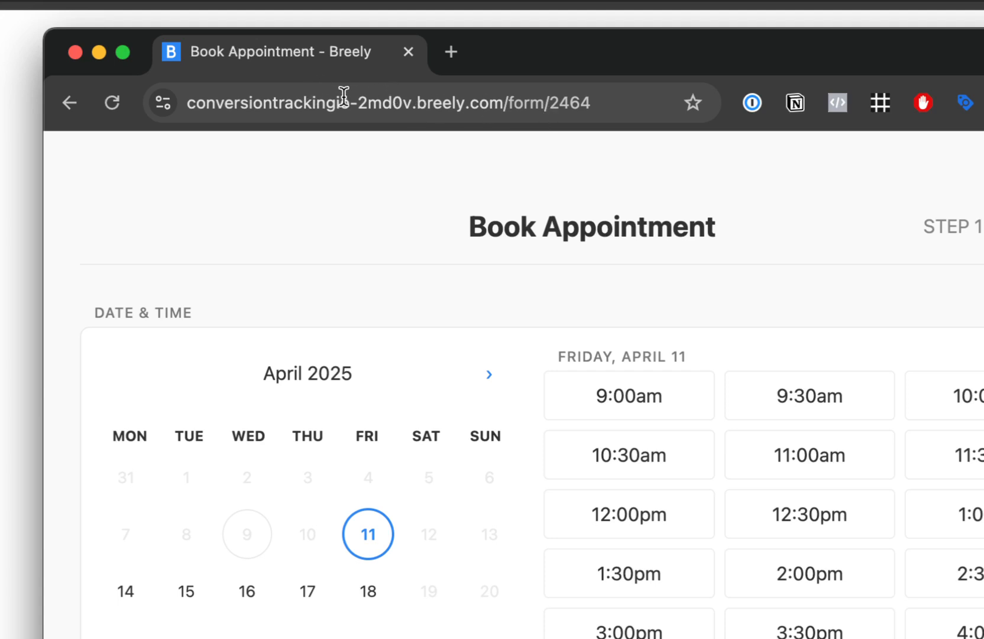
click(333, 98)
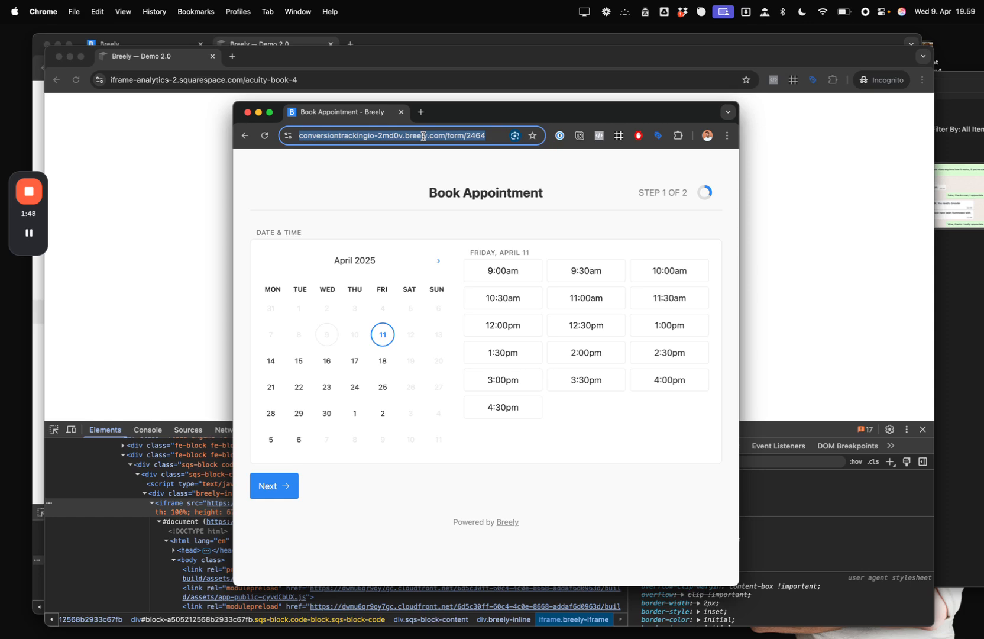
text(face)
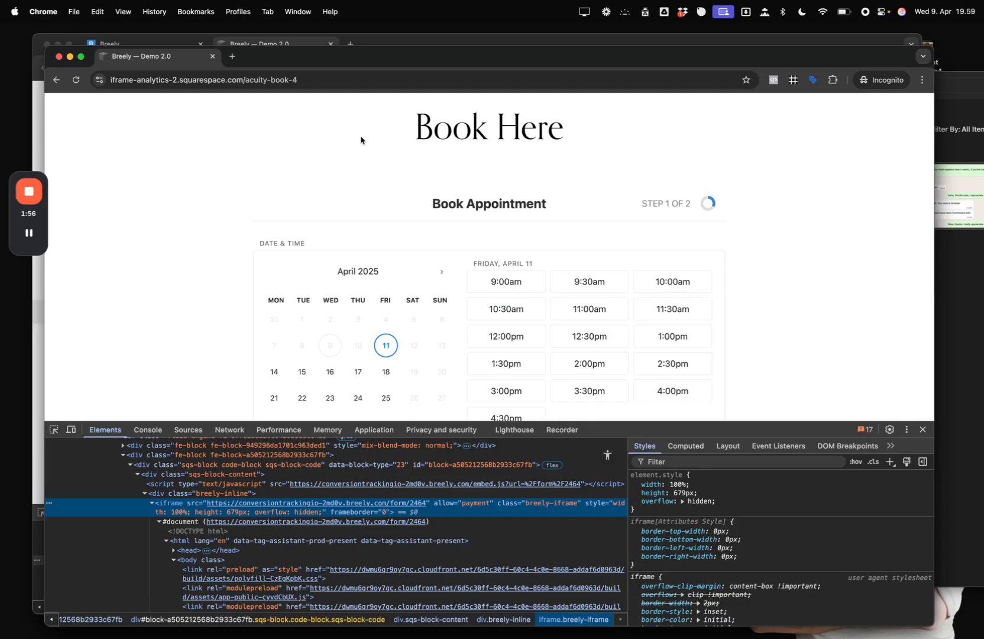
- Run the message-listener code in the console and clear the output
drag(688, 429, 687, 443)
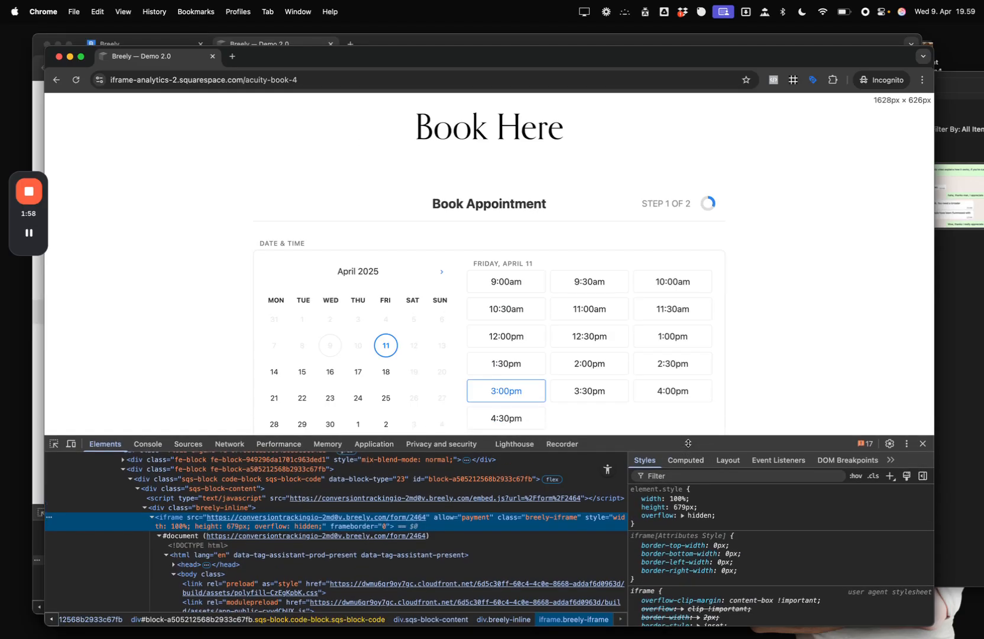
click(148, 444)
click(249, 589)
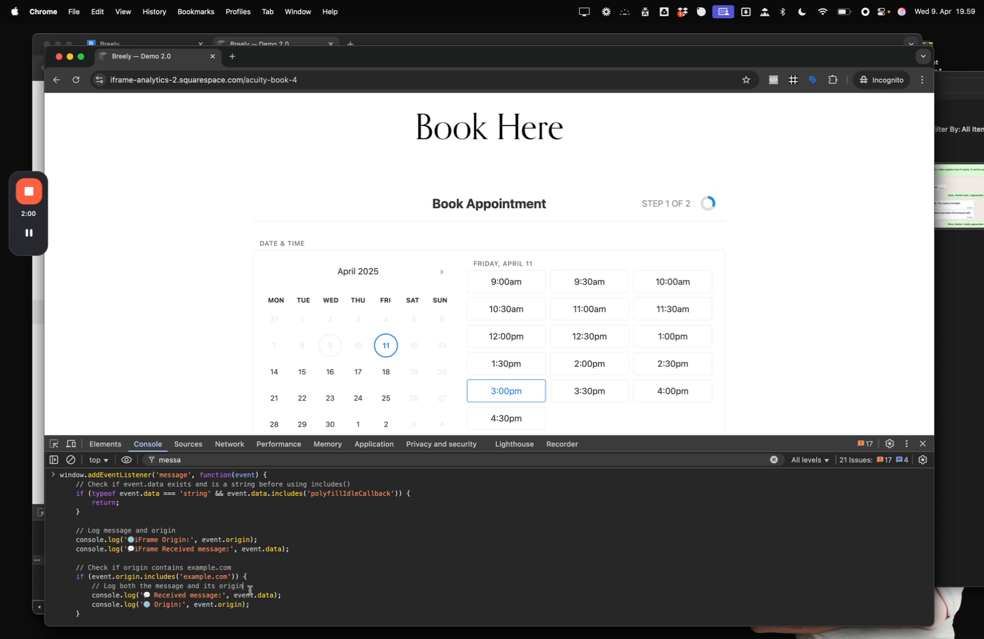
key(Return)
key(super+k)
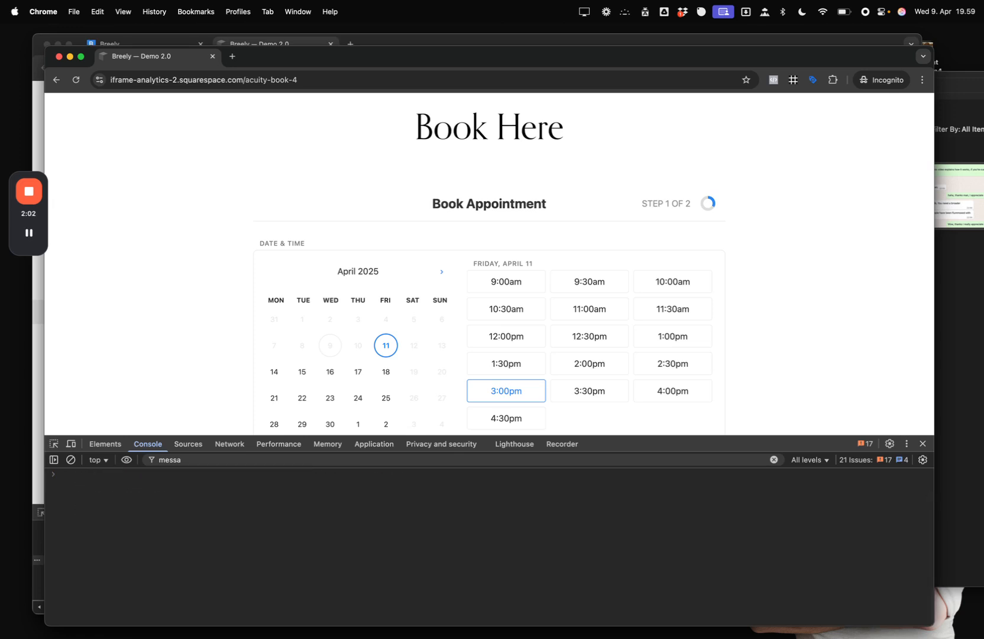
drag(685, 439, 685, 457)
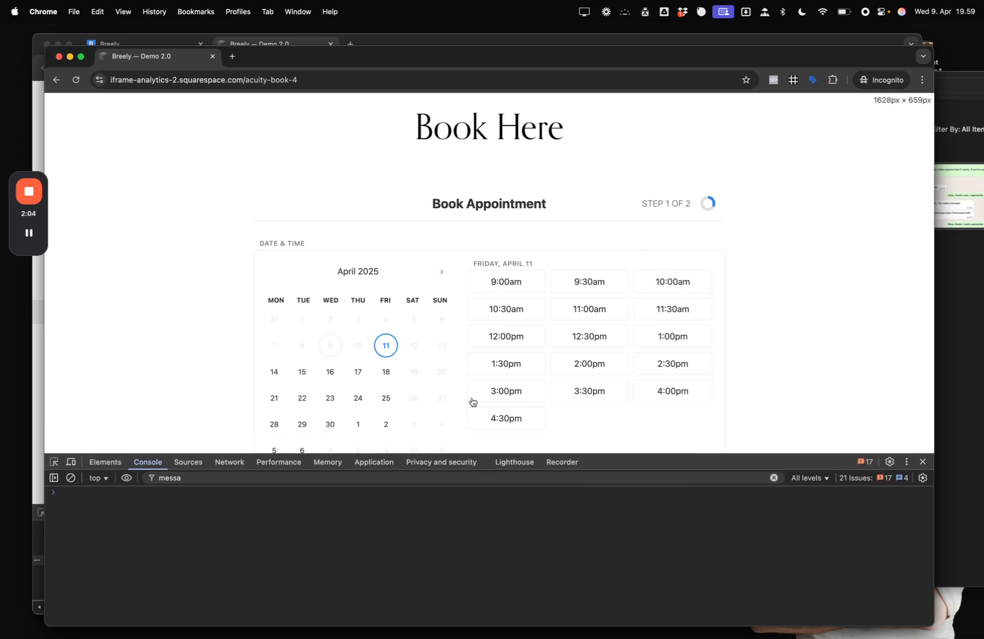
- Pick the 2:30pm Friday, April 11 slot and autofill the name and email details
scroll(609, 320, down, 1)
click(663, 337)
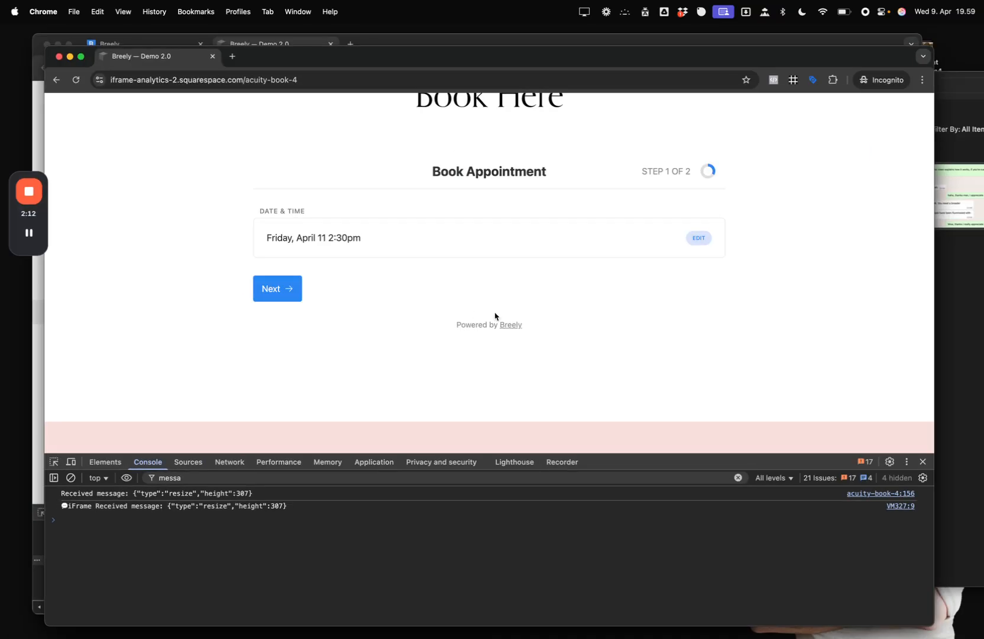
click(290, 288)
click(319, 176)
key(super+shift+a)
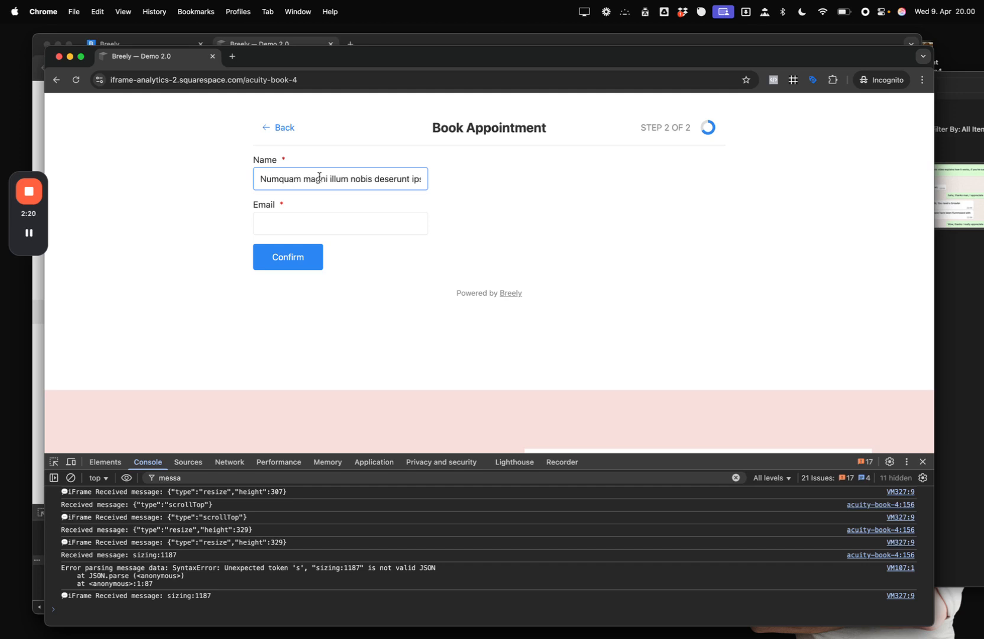
click(368, 221)
key(Tab)
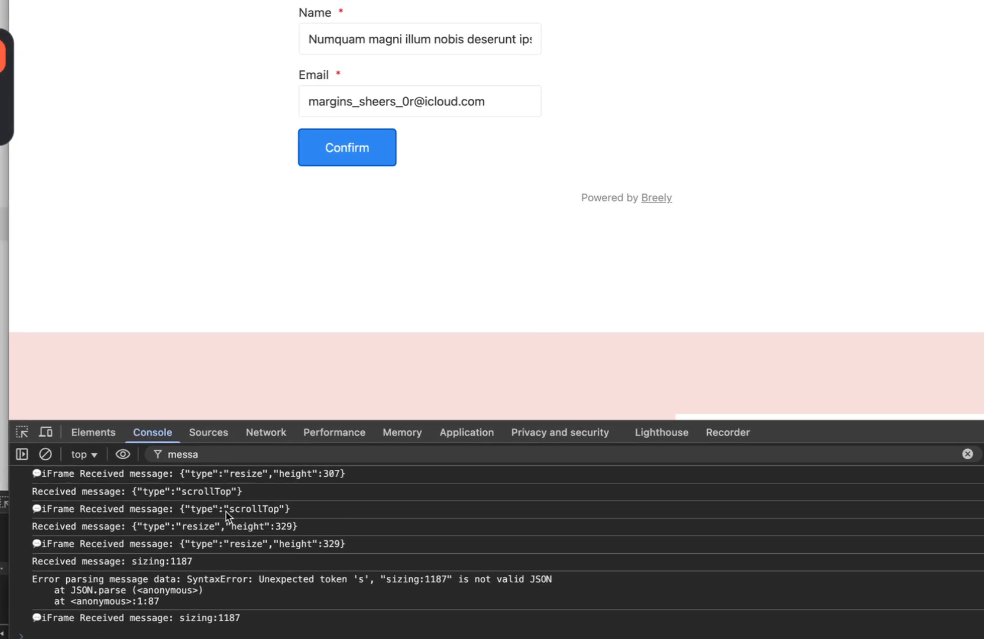
- Review the scrollTop and resize messages, clear the console, and submit the test booking
double_click(226, 511)
click(227, 532)
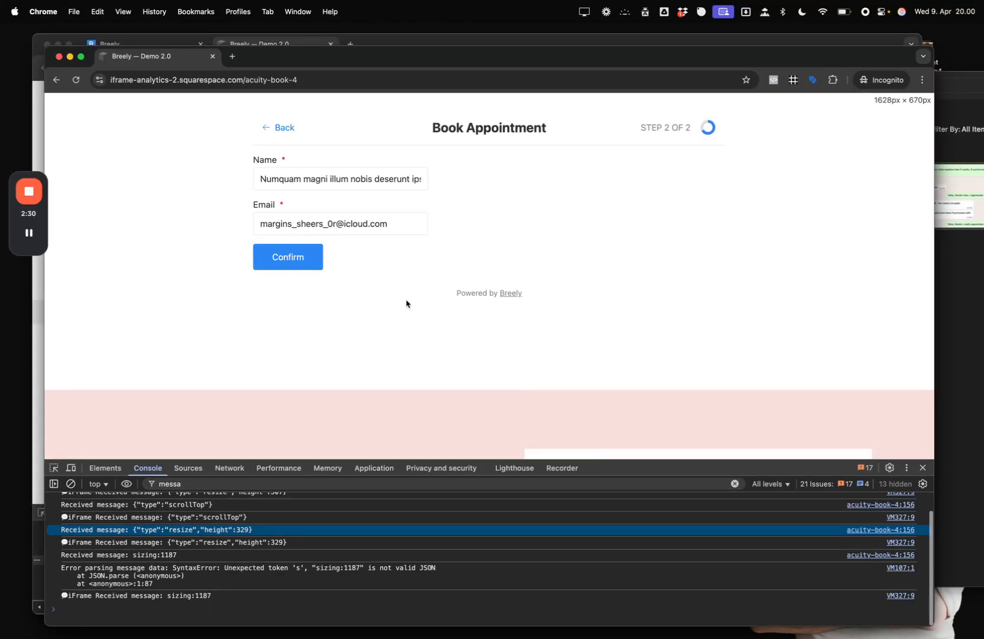
click(455, 500)
key(super+k)
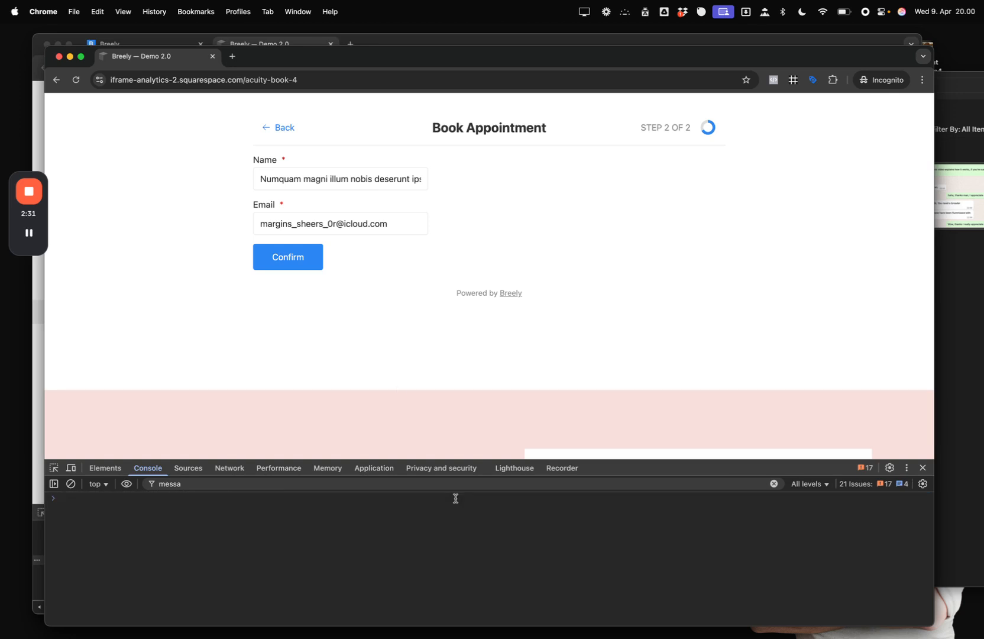
click(299, 258)
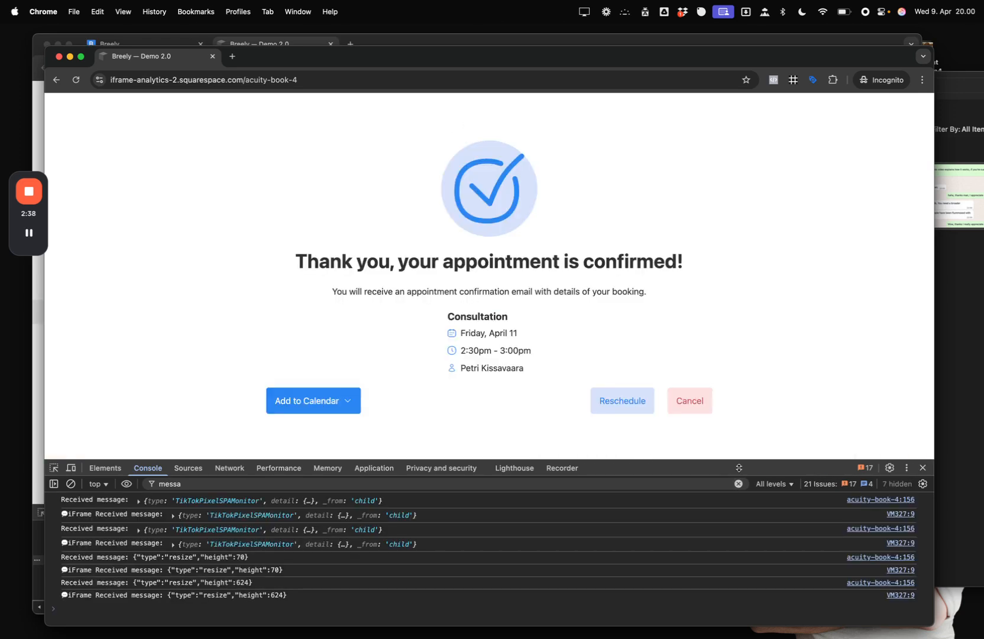
- Enlarge the console to select the logged resize messages, then return to the Breely window
drag(737, 464, 738, 418)
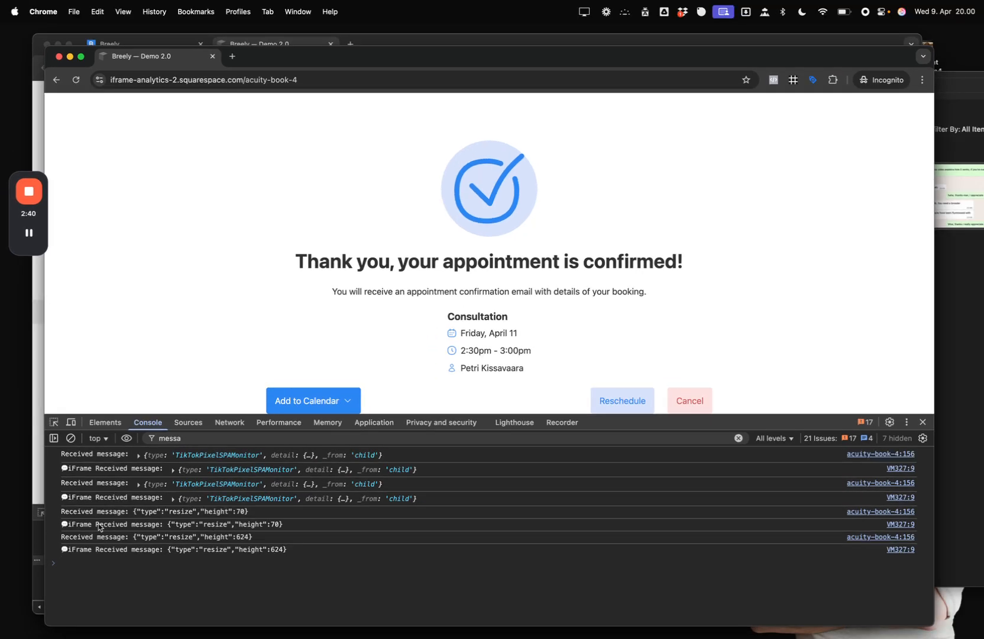
drag(152, 413, 161, 391)
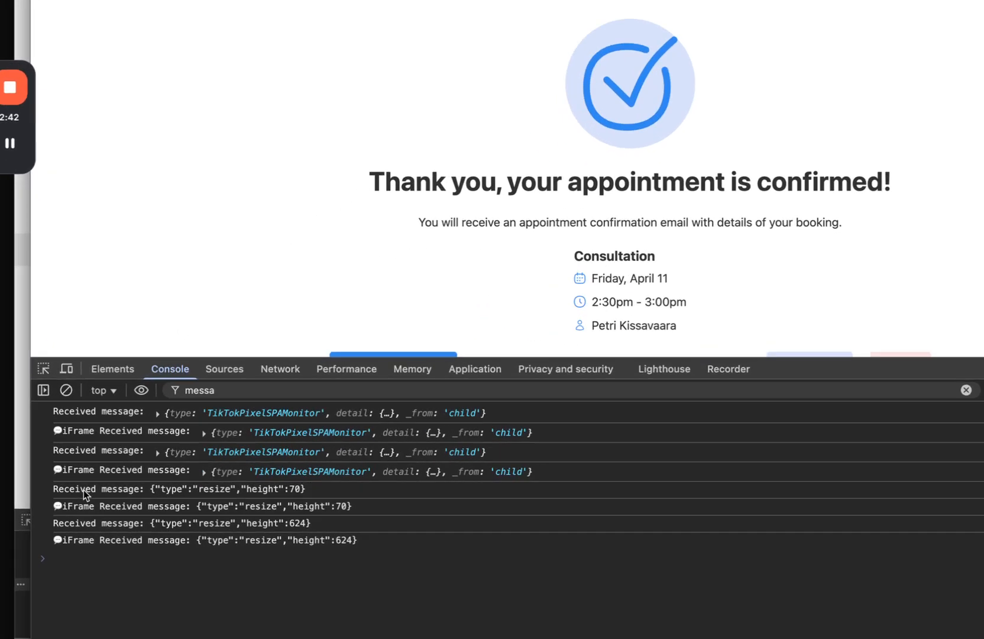
drag(75, 488, 363, 558)
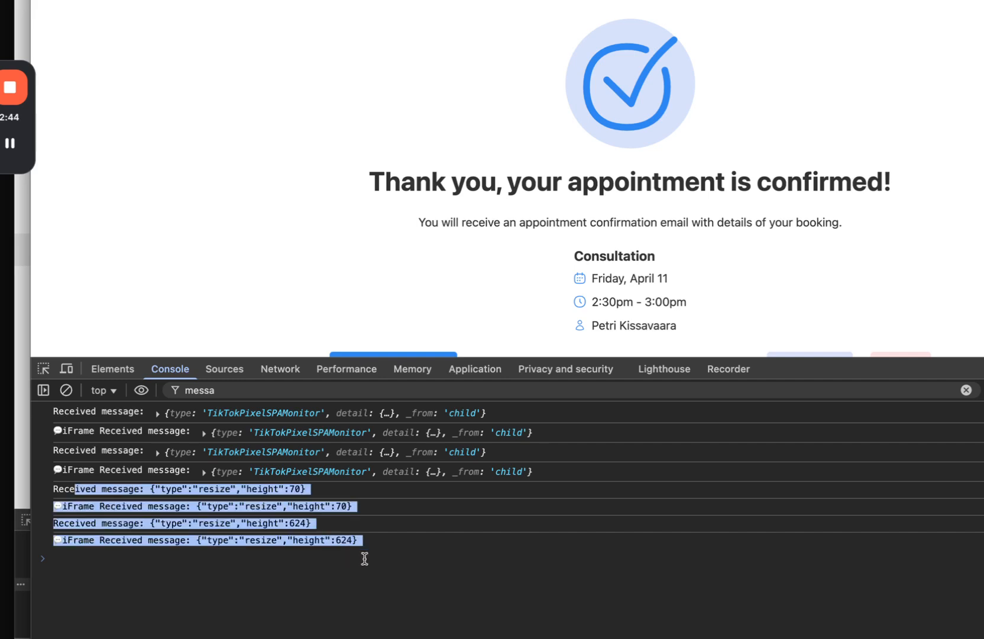
drag(717, 393, 718, 448)
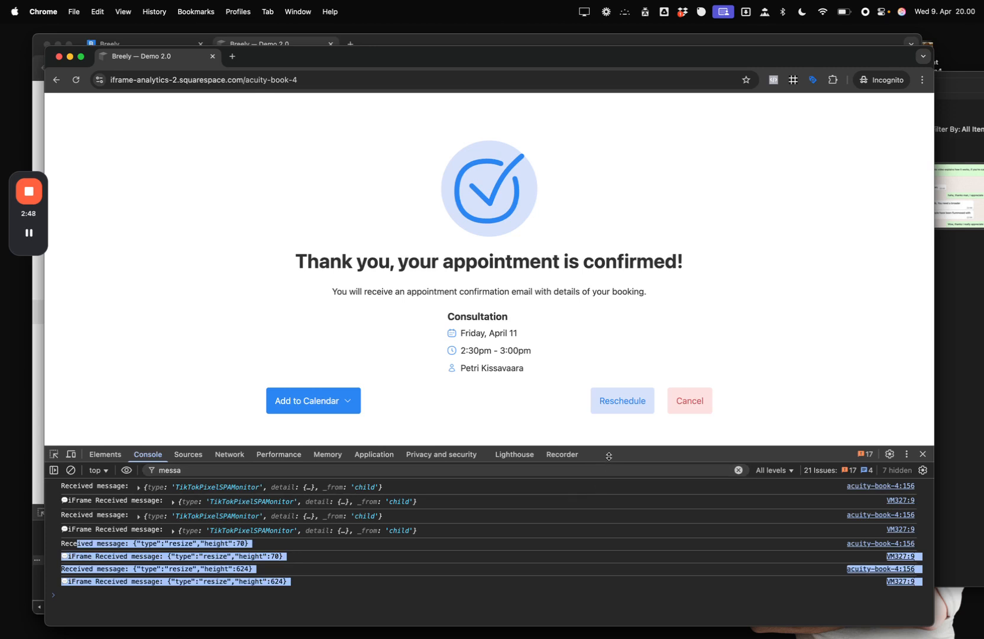
drag(607, 457, 609, 470)
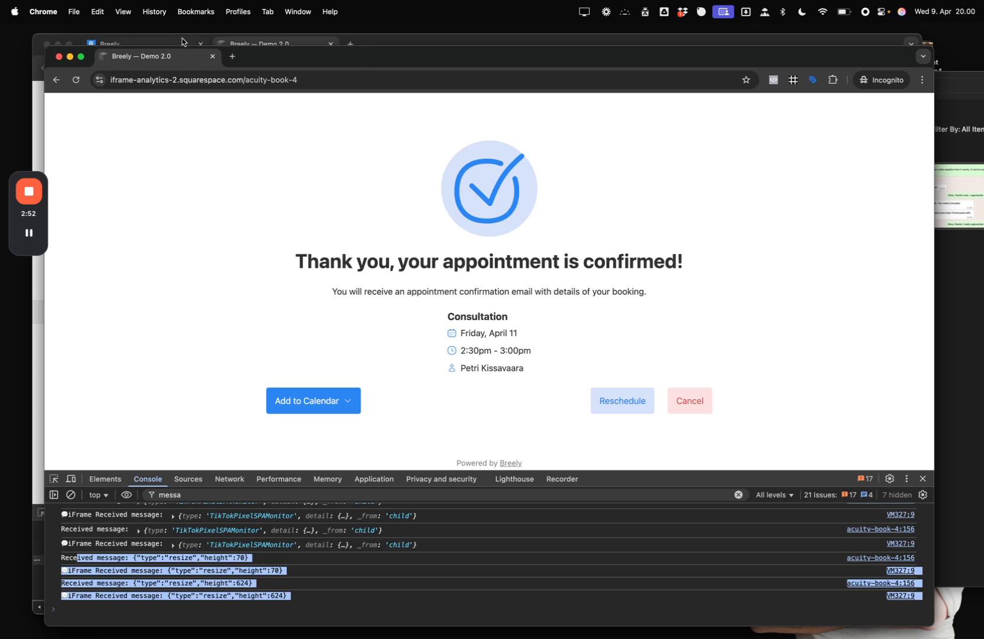
click(163, 41)
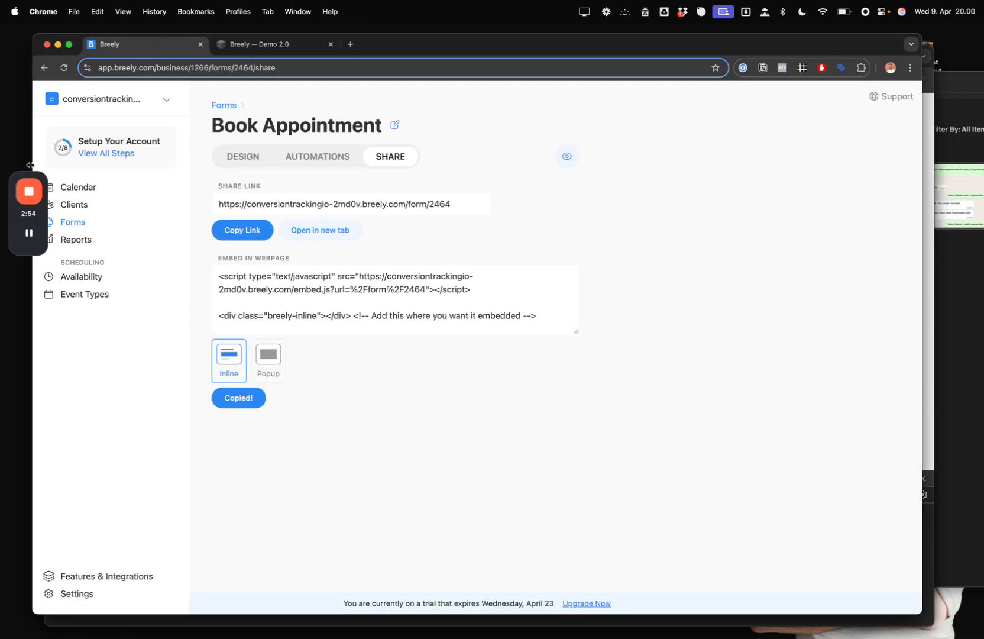
- Open Breely's Features & Integrations page from the account settings
drag(28, 171, 23, 396)
click(62, 387)
click(78, 595)
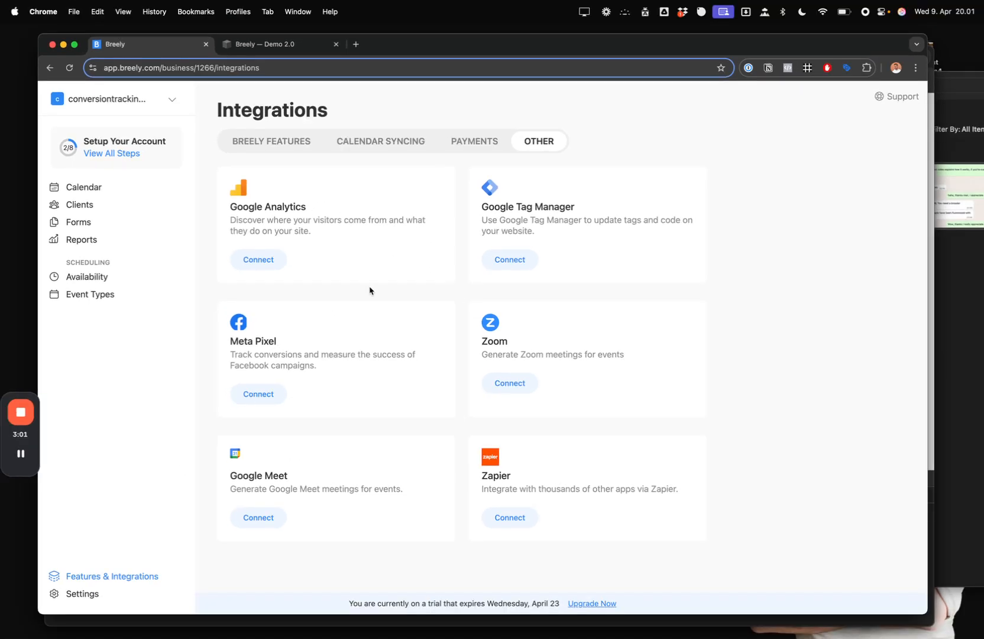
drag(435, 47, 442, 48)
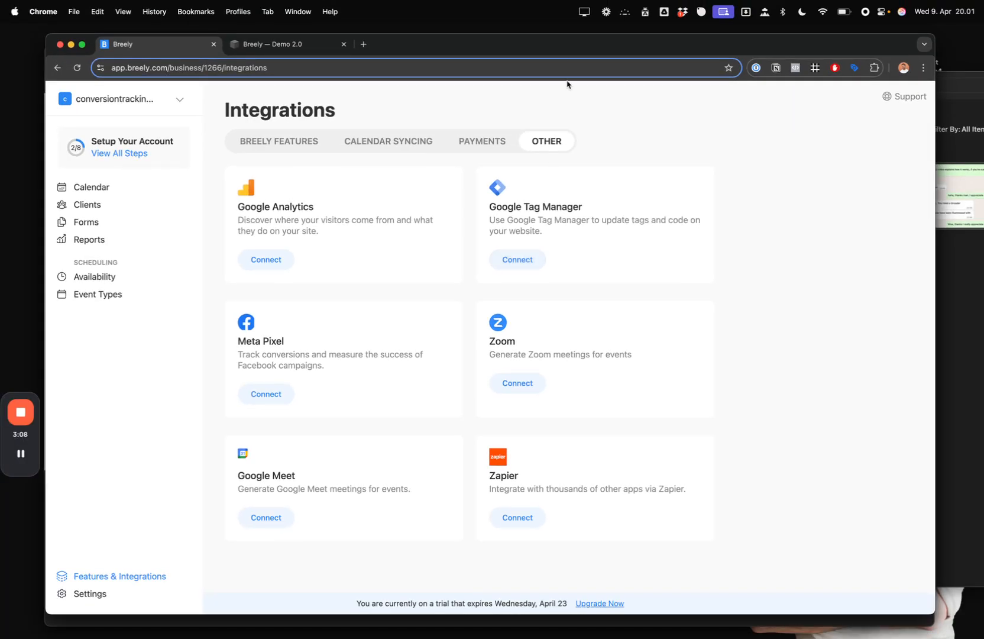
drag(568, 42, 568, 57)
- Browse the account settings' Users, Billing, Fields and Security tabs
click(94, 603)
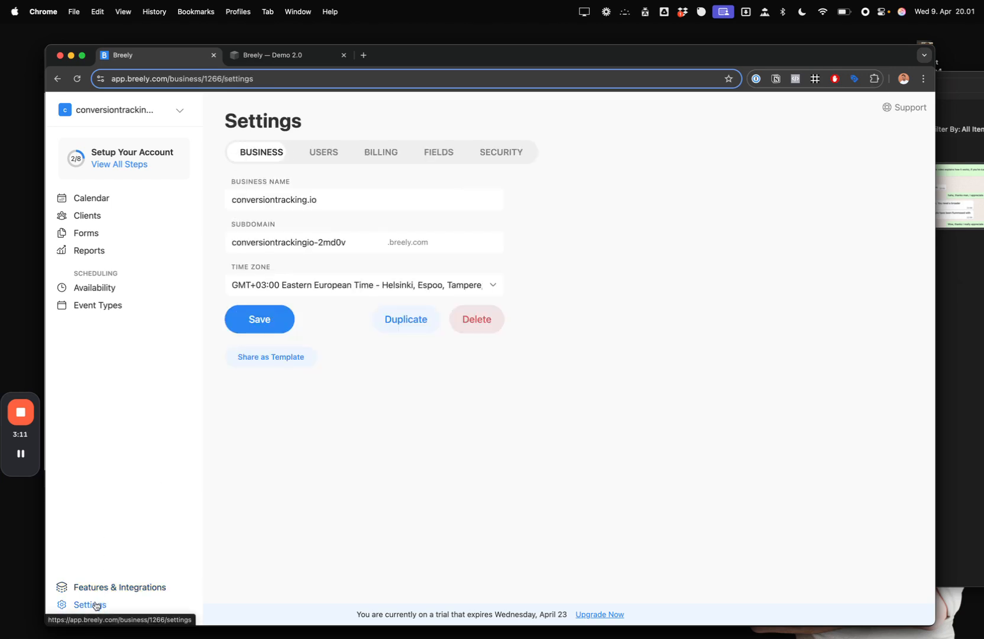
click(318, 156)
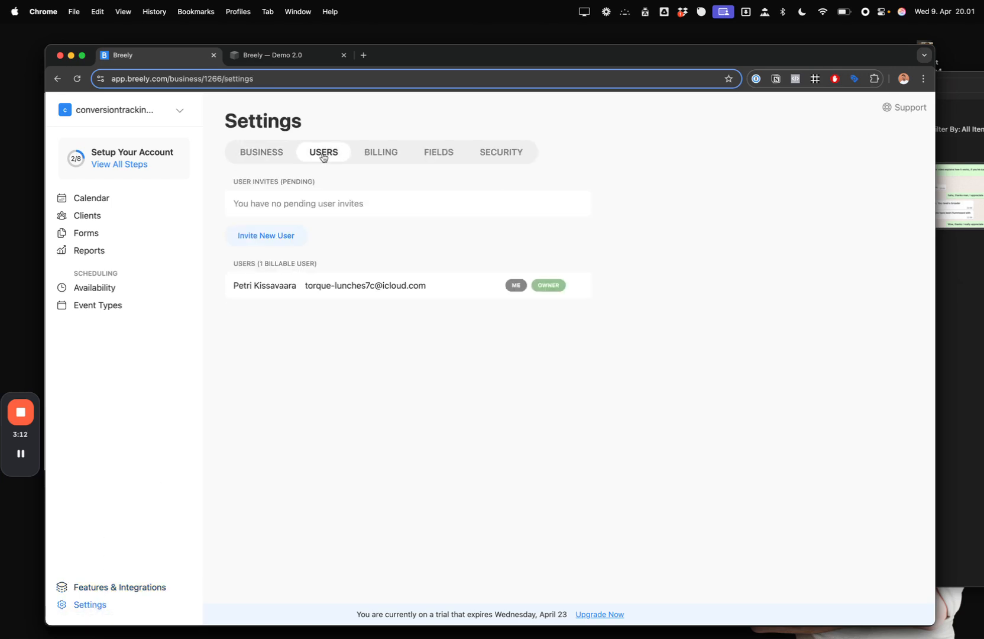
click(372, 153)
click(438, 153)
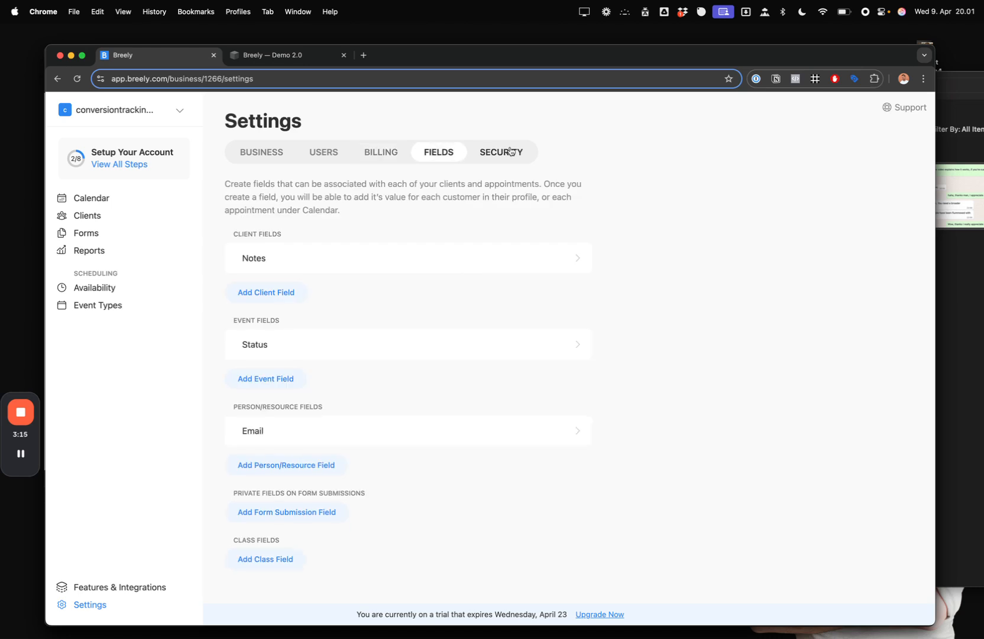
click(510, 151)
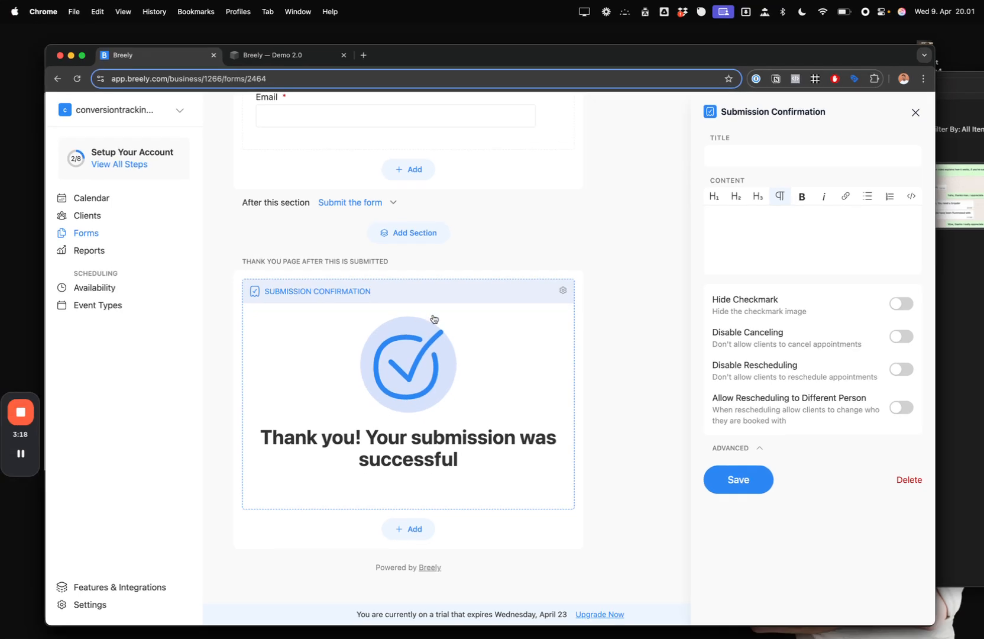
- Title the thank-you page 'Yo yo yo' and expand Advanced to reach the redirect URL field
click(753, 153)
text(Yo yo yo)
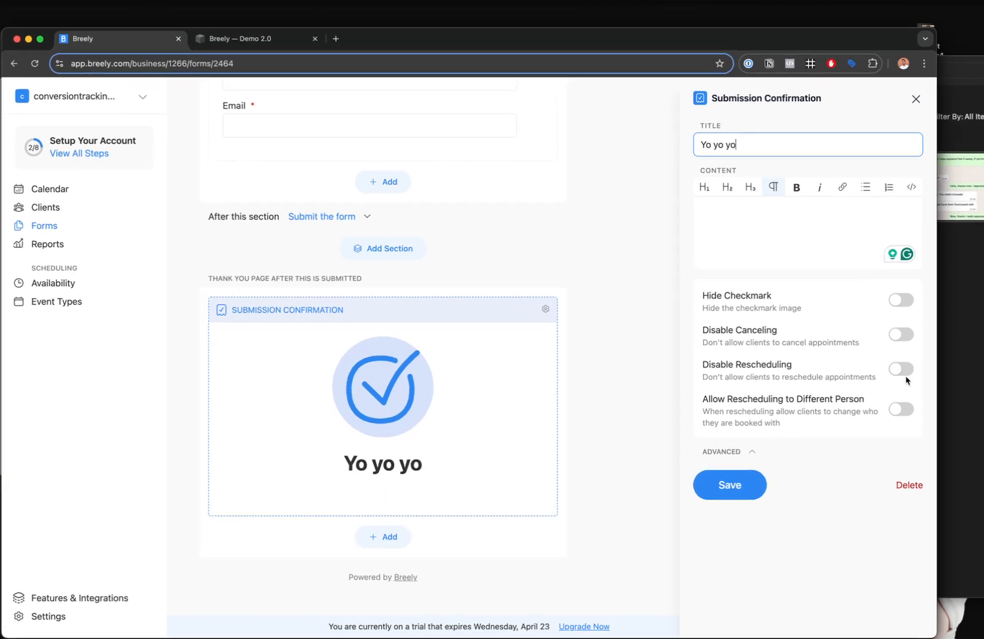
click(753, 450)
click(805, 488)
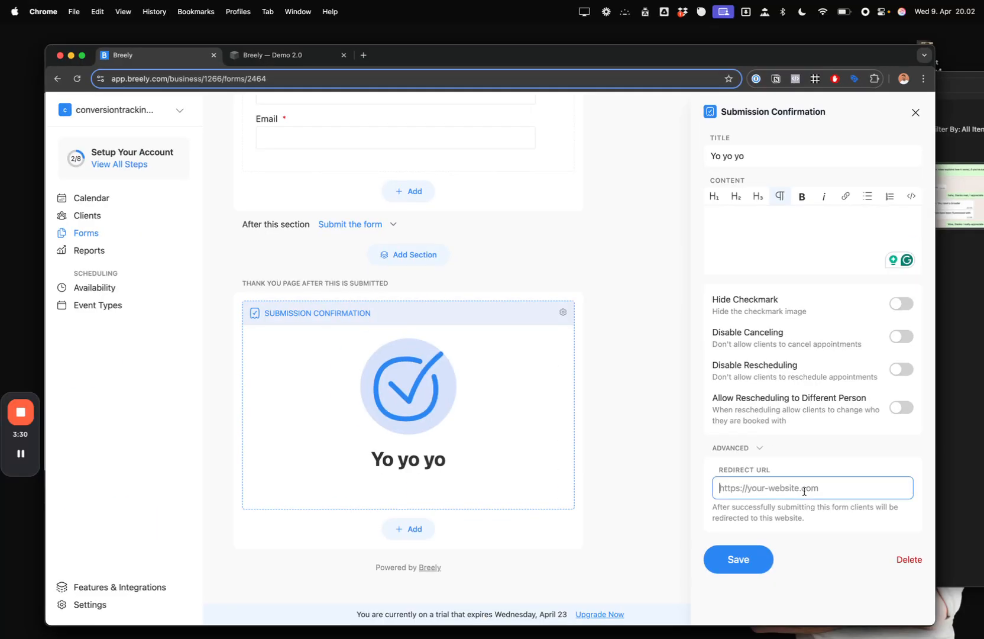
- Replace the thank-you content's raw HTML with the postMessage conversion script and copy it
click(809, 233)
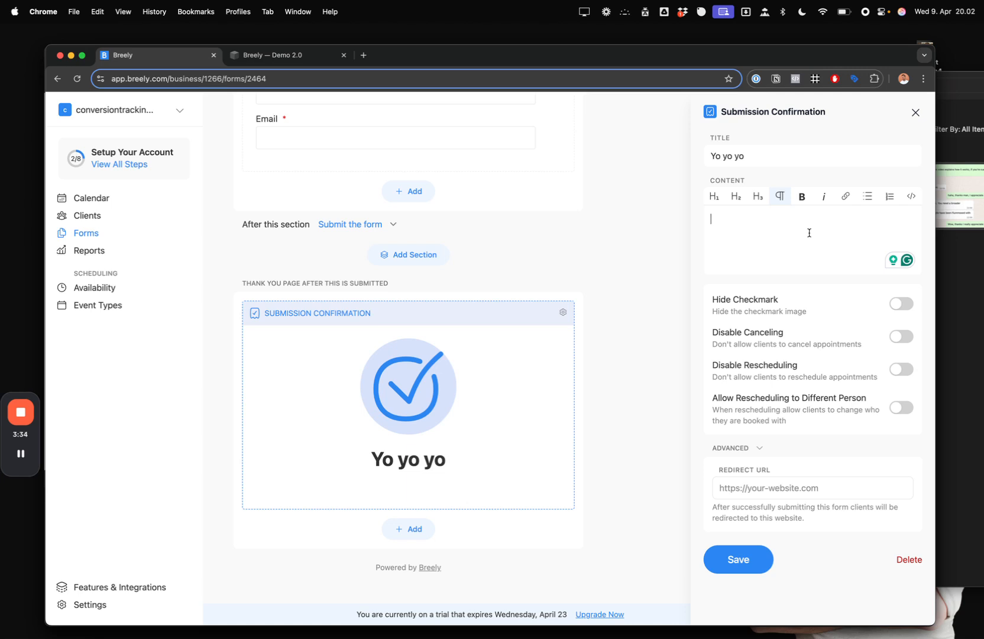
click(911, 199)
click(841, 226)
key(ctrl+a)
key(BackSpace)
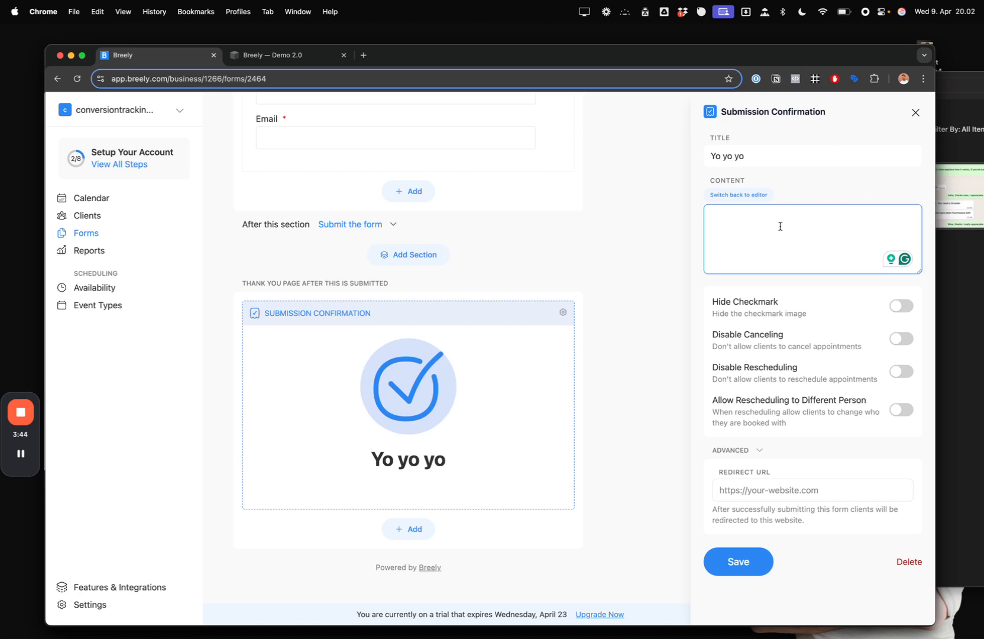
text(<!--Send Conversion data to Topmost window--> <script>   window.top.postMessage({     conversion: "success",   }, "*"); </script>)
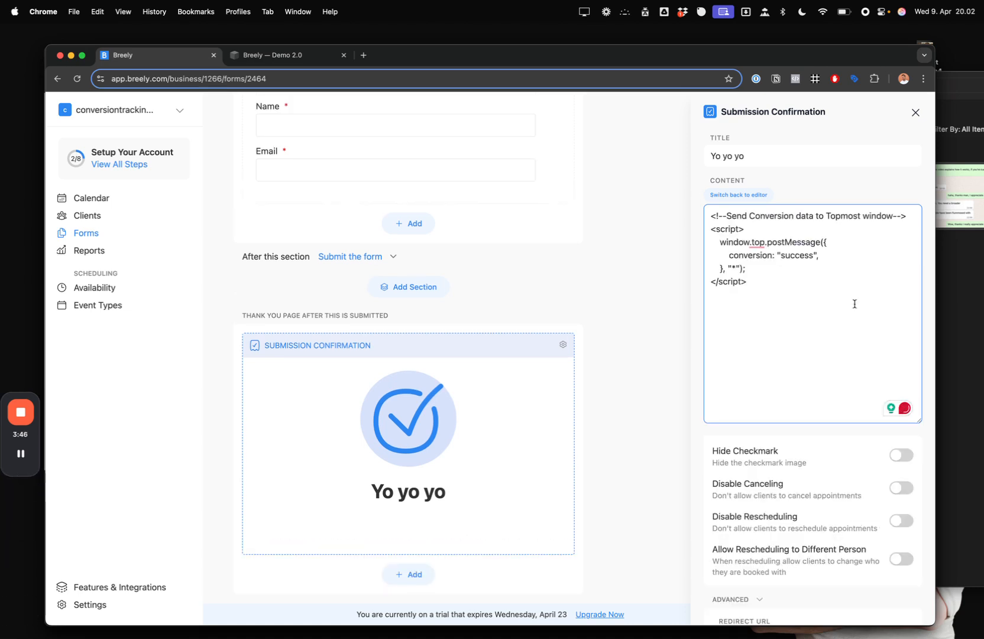
key(super+a)
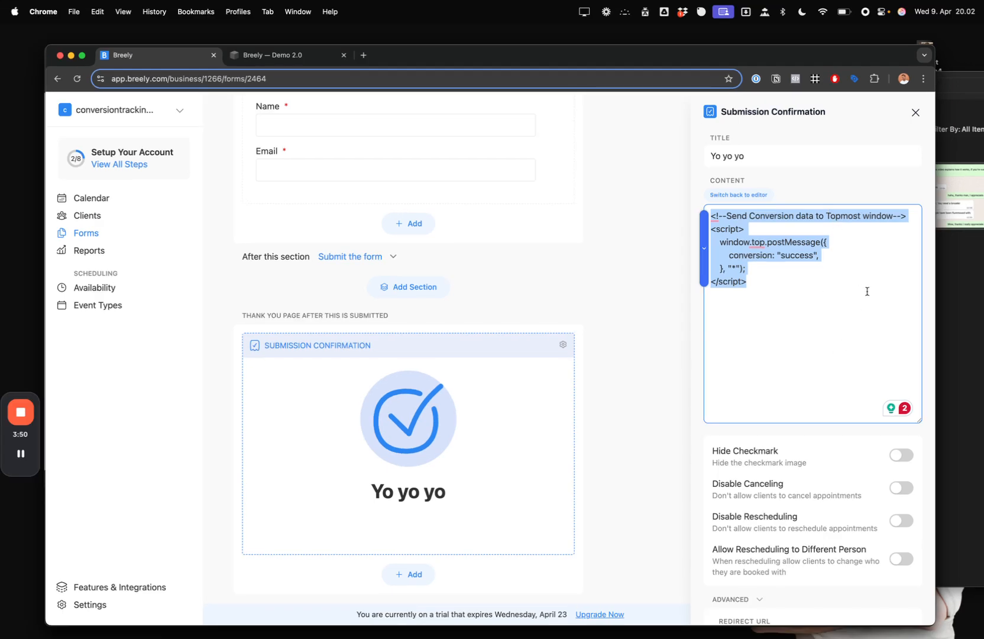
key(super+c)
- Close the thank-you settings and switch to the incognito booking test window
click(636, 290)
key(ctrl+Tab)
key(super+grave)
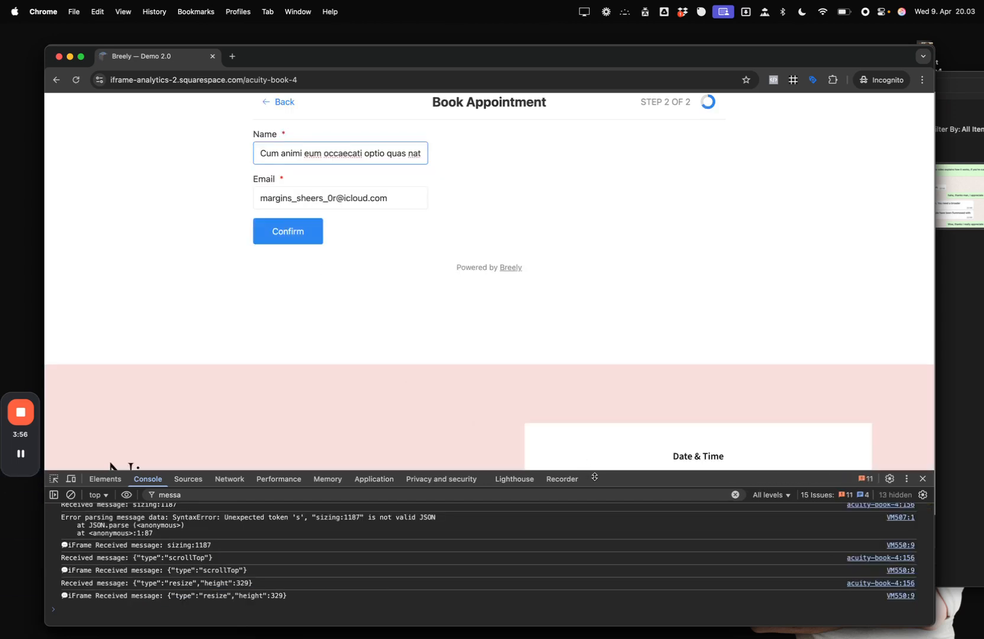
- Clear the console, resubmit the test booking, and enlarge the console to check the messages
click(284, 230)
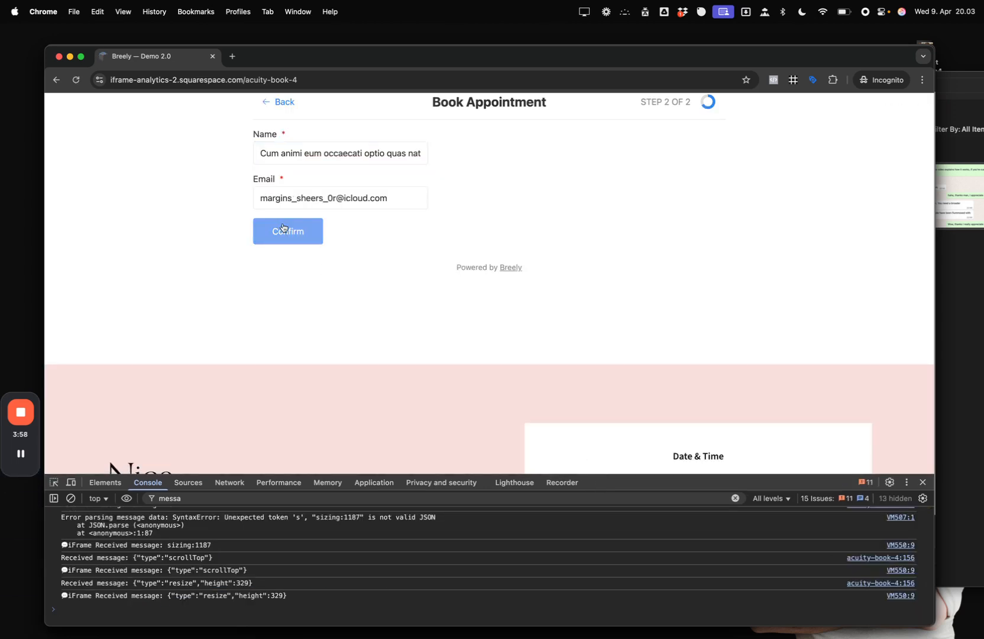
key(super+k)
click(278, 233)
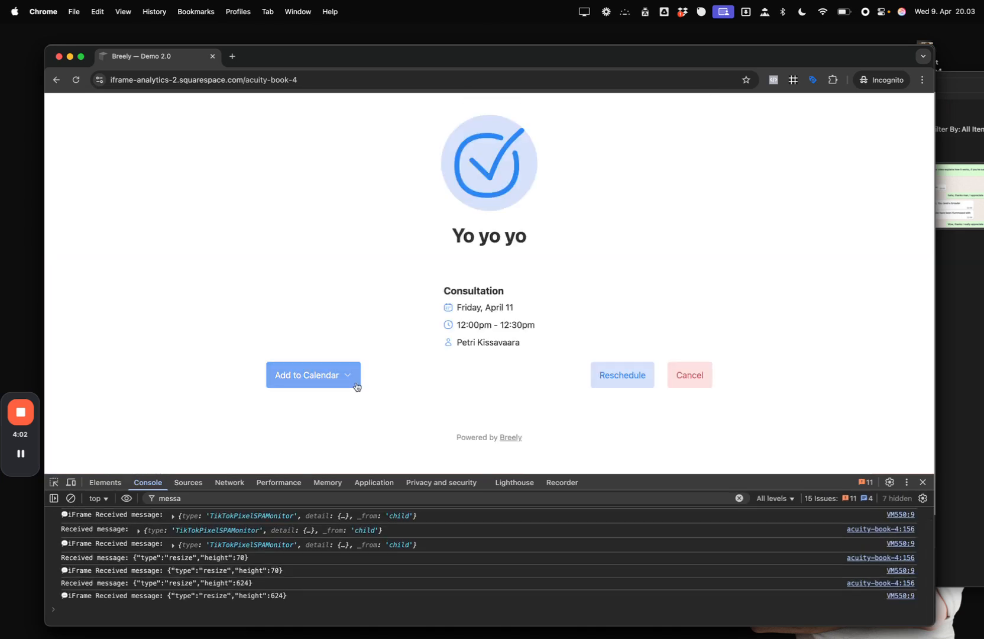
drag(607, 482, 633, 459)
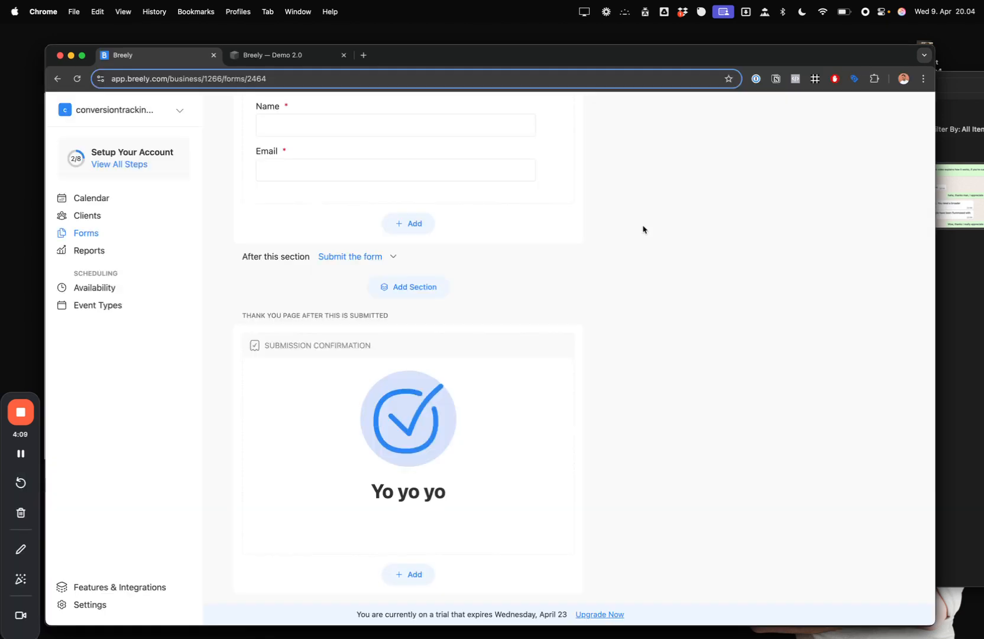
scroll(557, 342, down, 2)
- Reopen the thank-you content in raw HTML view and begin connecting Google Tag Manager
click(564, 295)
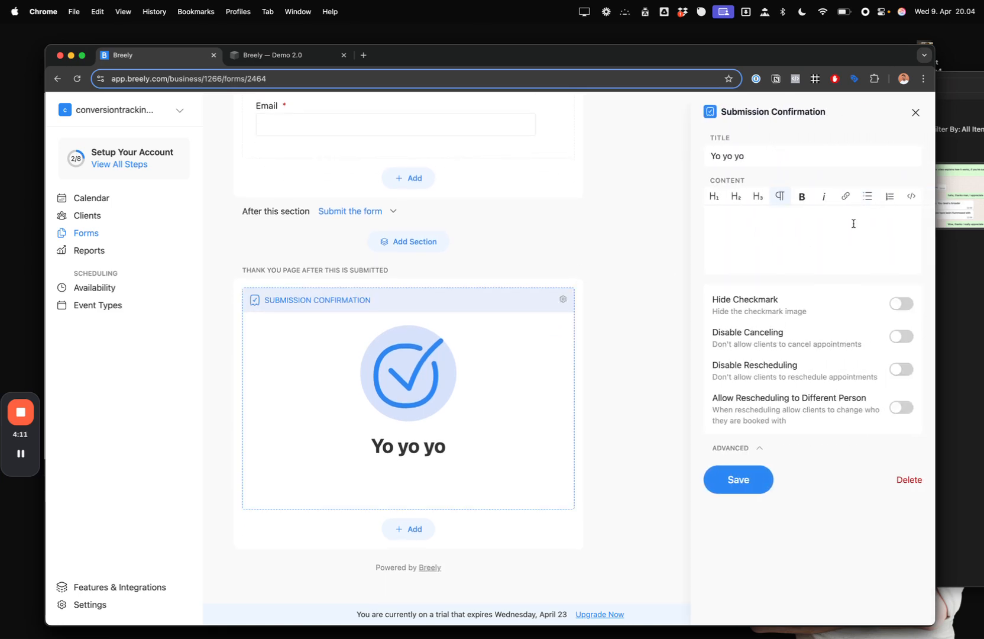
click(910, 197)
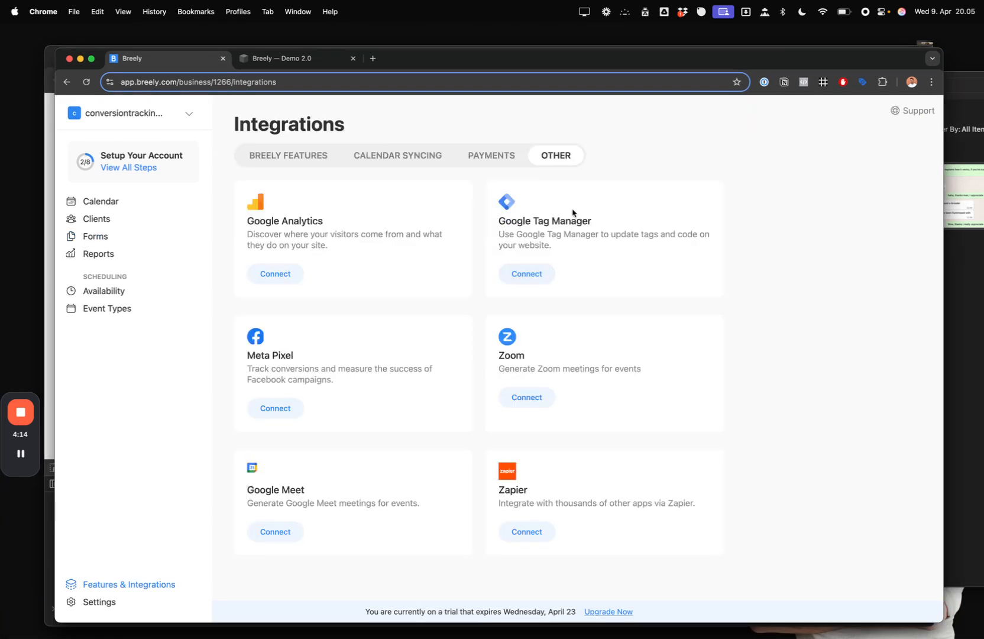
click(520, 276)
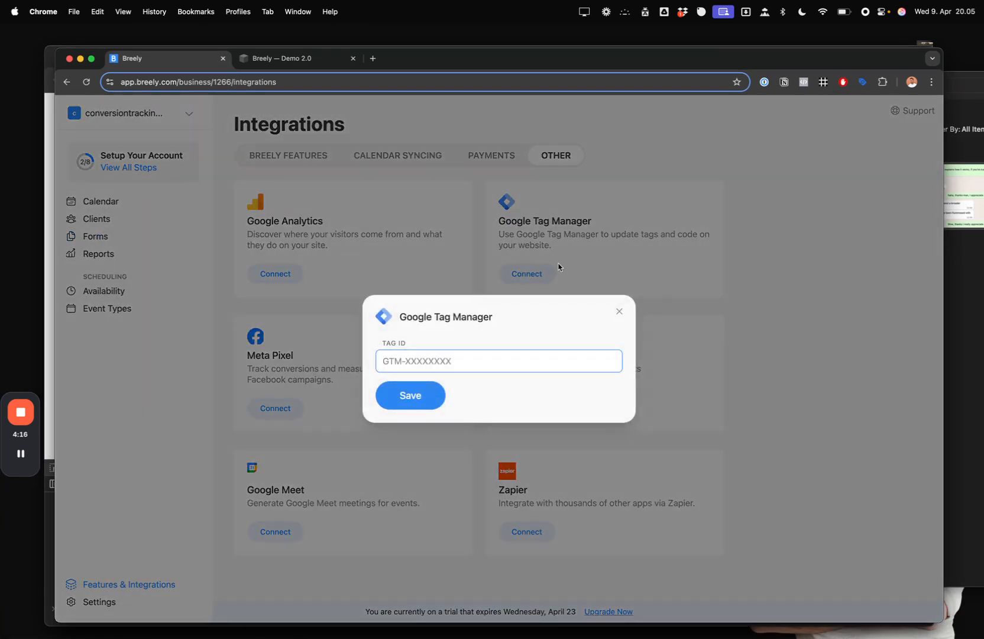
- Copy container ID GTM-M8X4LSTM from Tag Manager, save it as Breely's Tag ID, and start preview
key(super+t)
text(tagmanager.google.com)
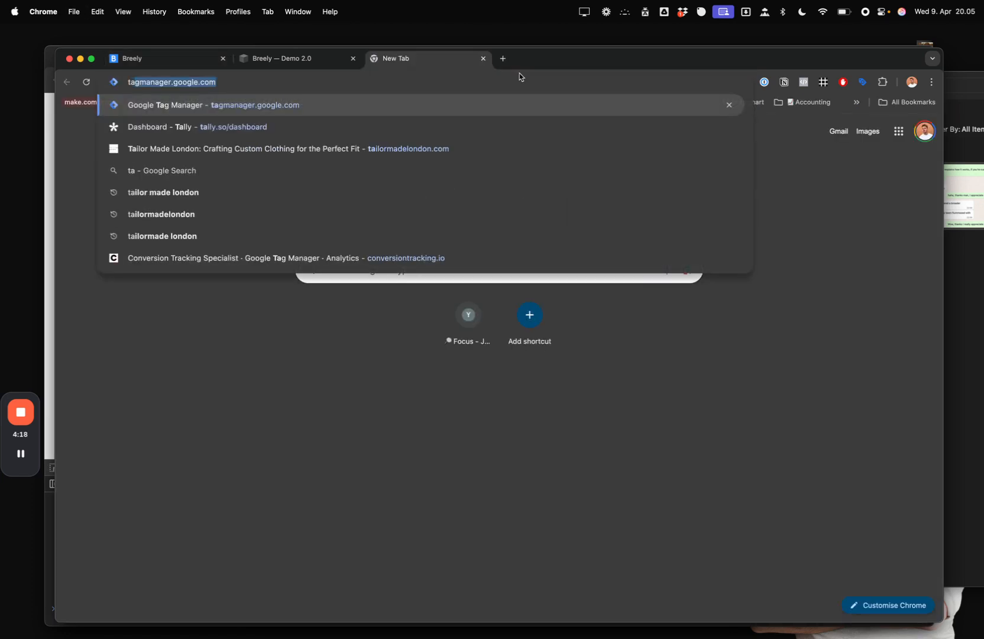
key(Return)
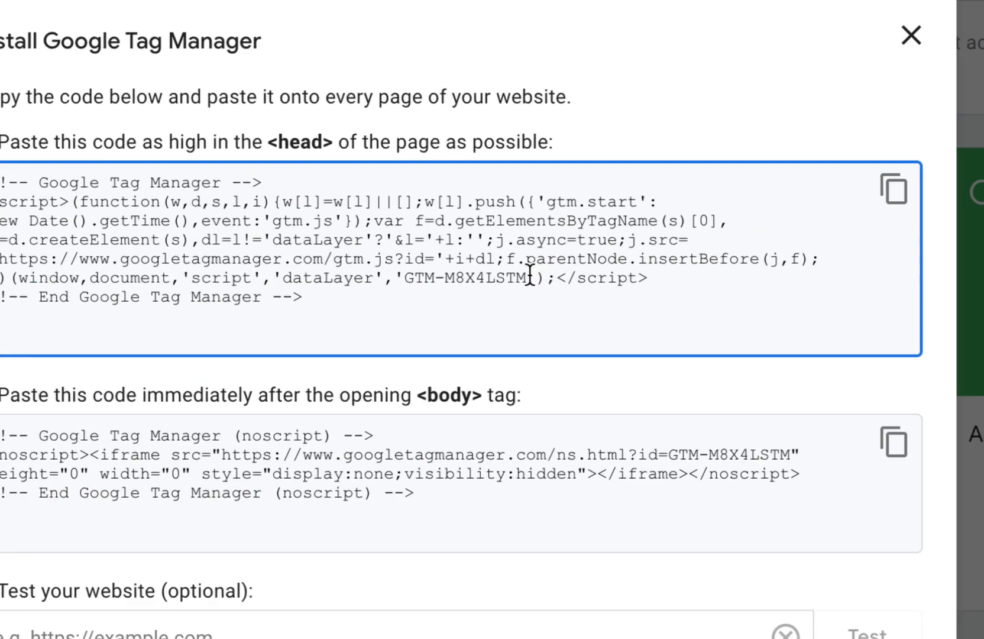
drag(530, 276, 482, 273)
key(super+c)
key(ctrl+shift+Tab)
key(ctrl+shift+Tab)
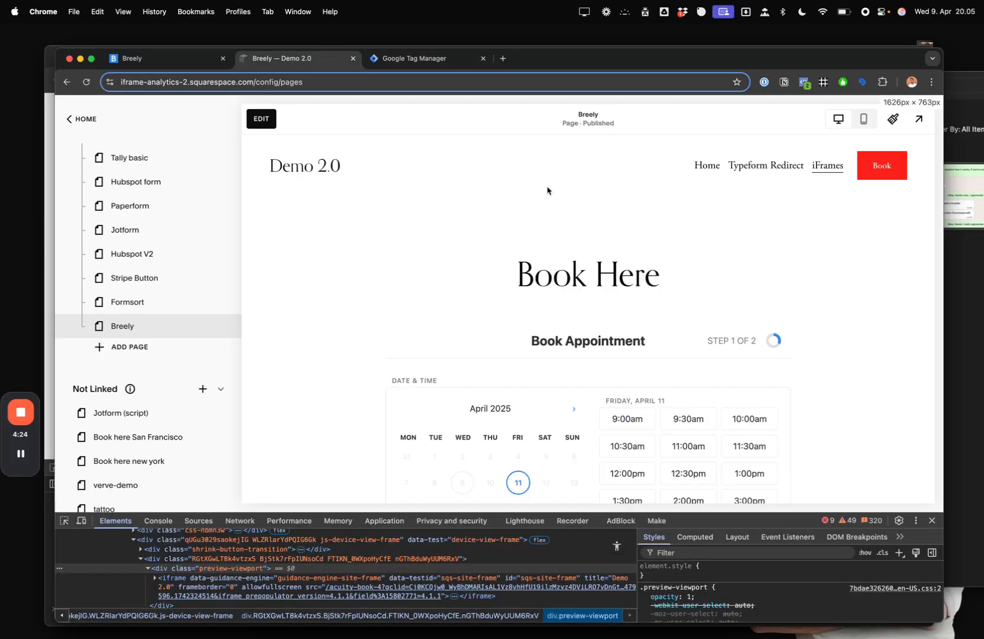
key(super+v)
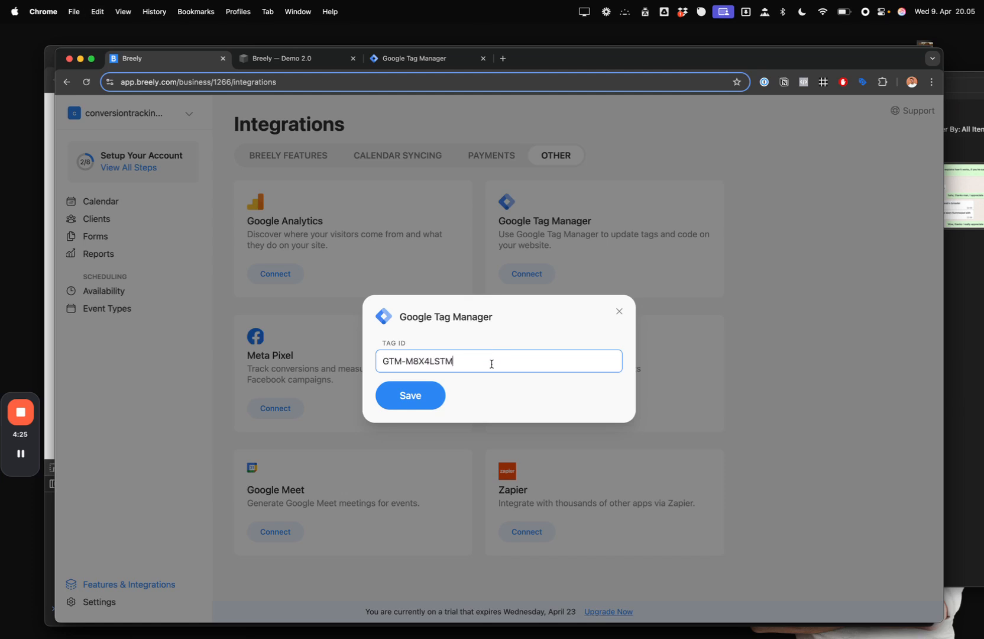
click(432, 397)
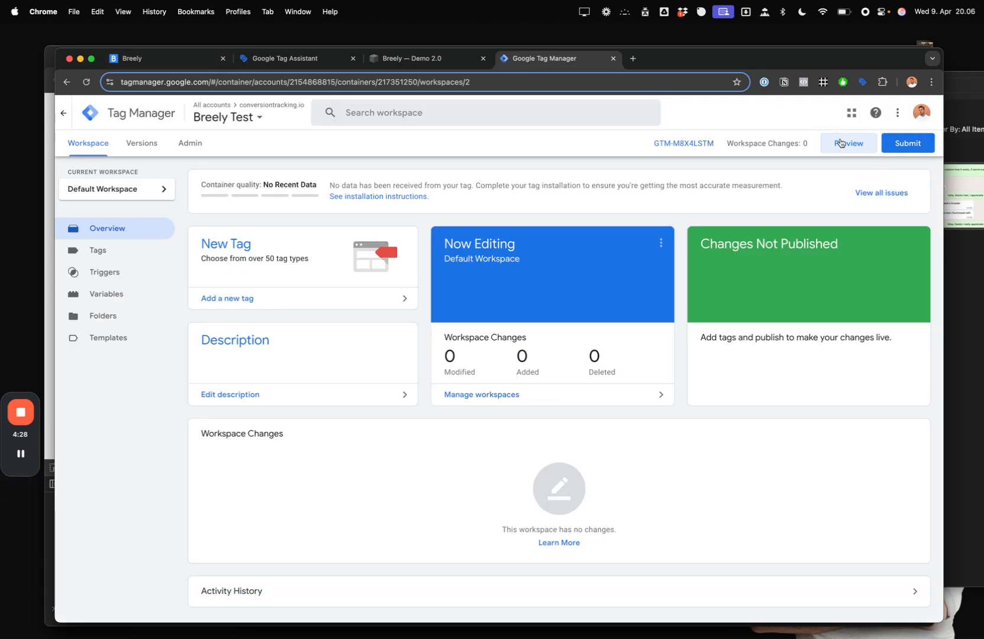
click(841, 142)
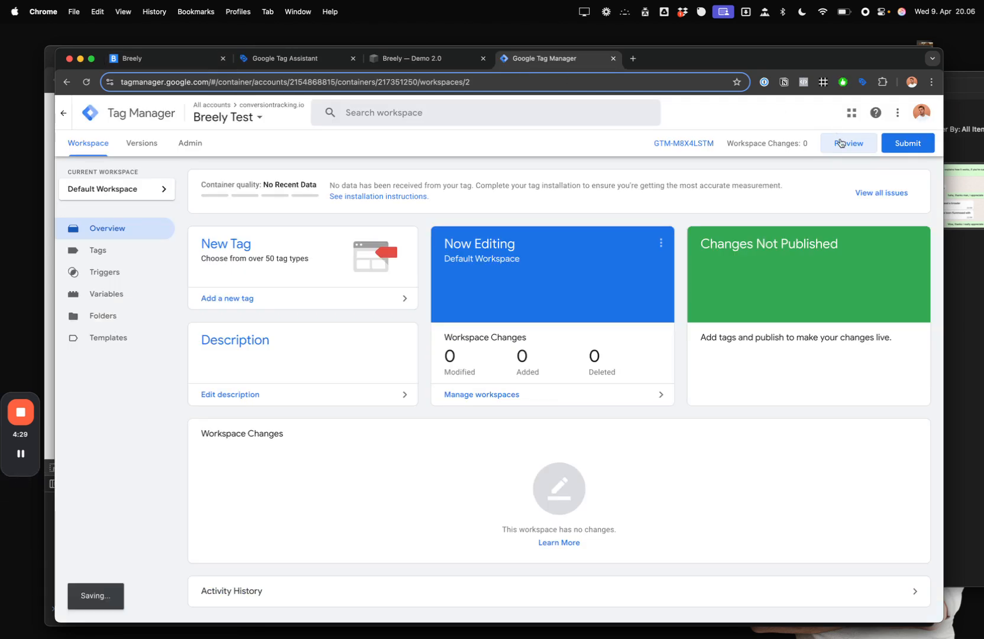
- Connect Tag Assistant preview to the pasted Breely booking form URL
click(543, 325)
key(super+v)
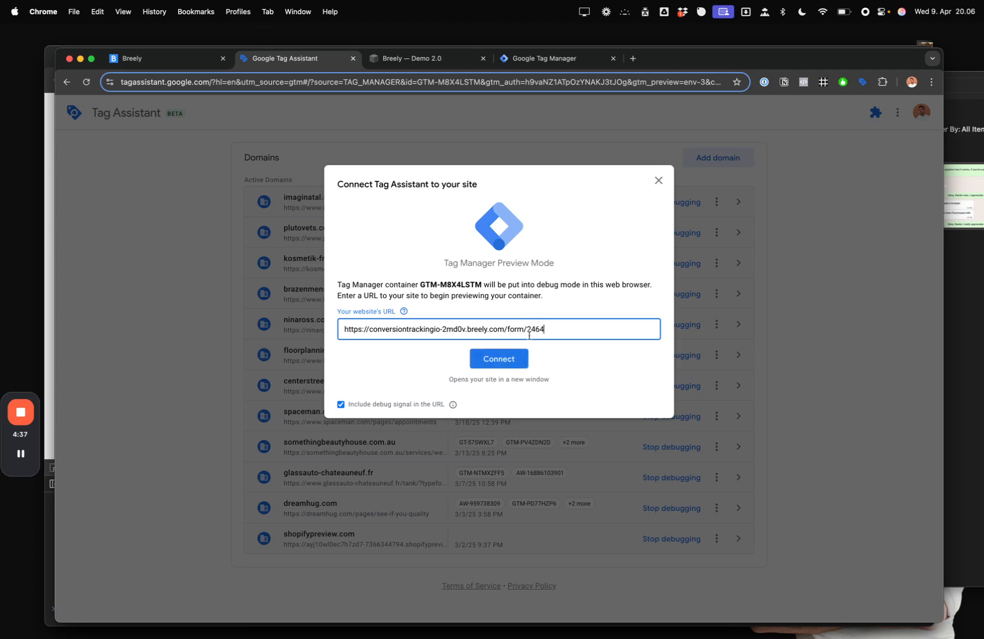
click(505, 360)
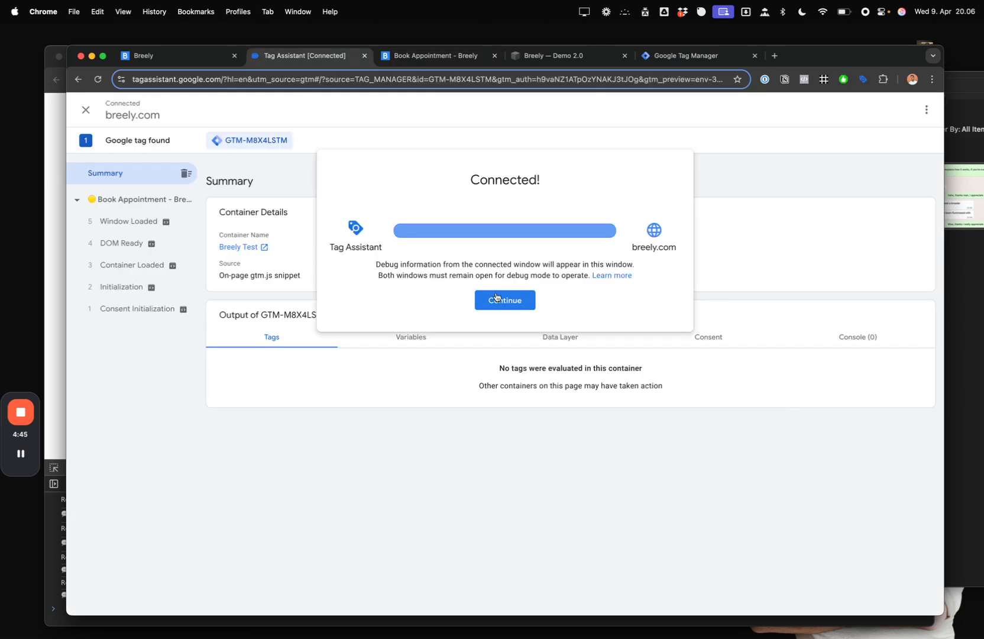
click(494, 297)
- Inspect the Window Loaded, DOM Ready, Container Loaded and Consent Initialization events
click(152, 222)
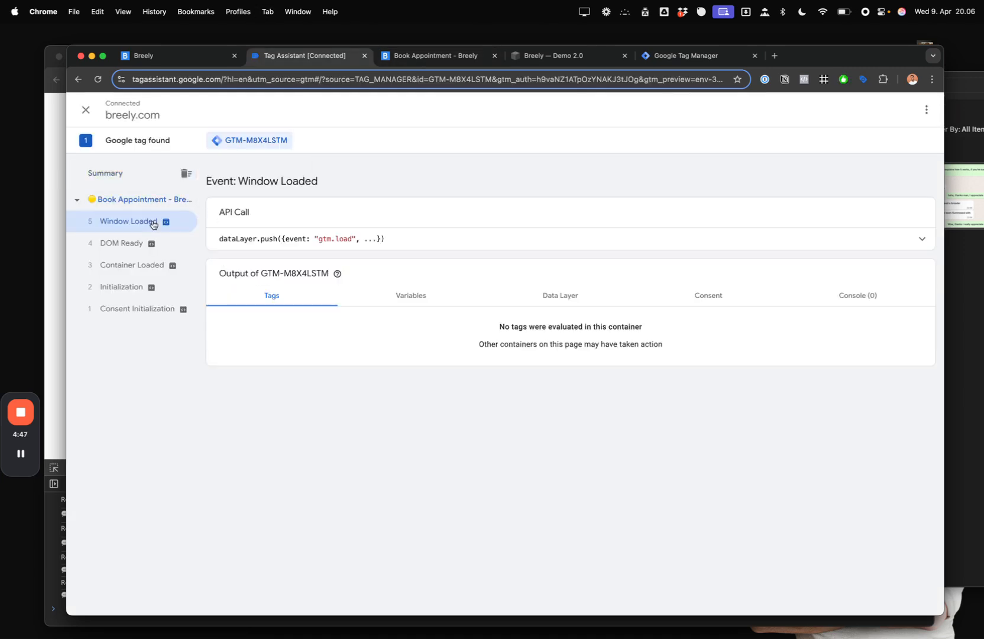
click(142, 243)
click(145, 265)
click(149, 307)
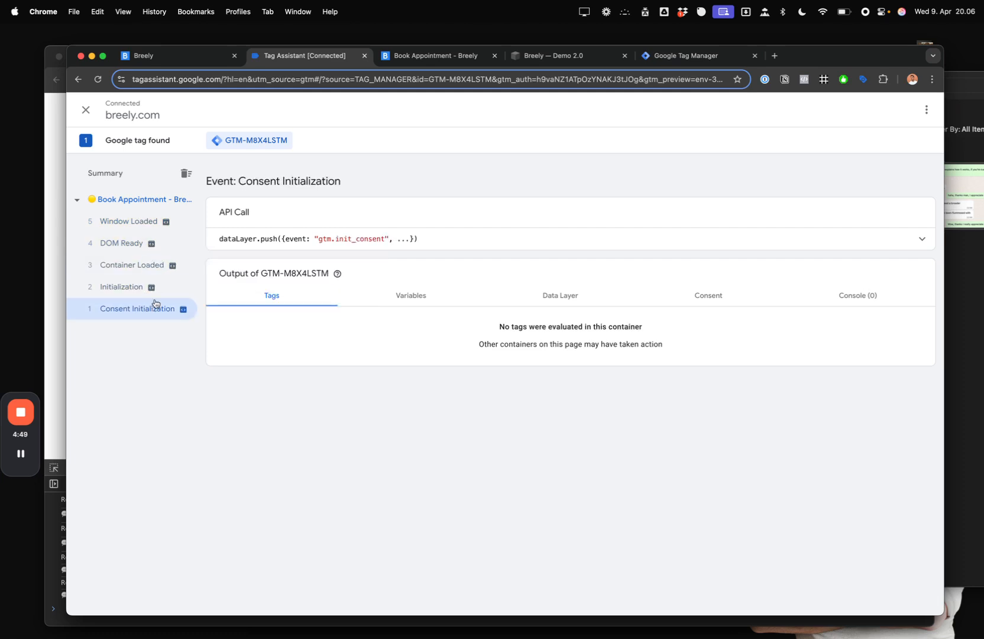
click(143, 222)
- Book a test slot on April 25 at 12:00pm and continue to the form's second step
key(ctrl+Tab)
click(401, 331)
click(524, 274)
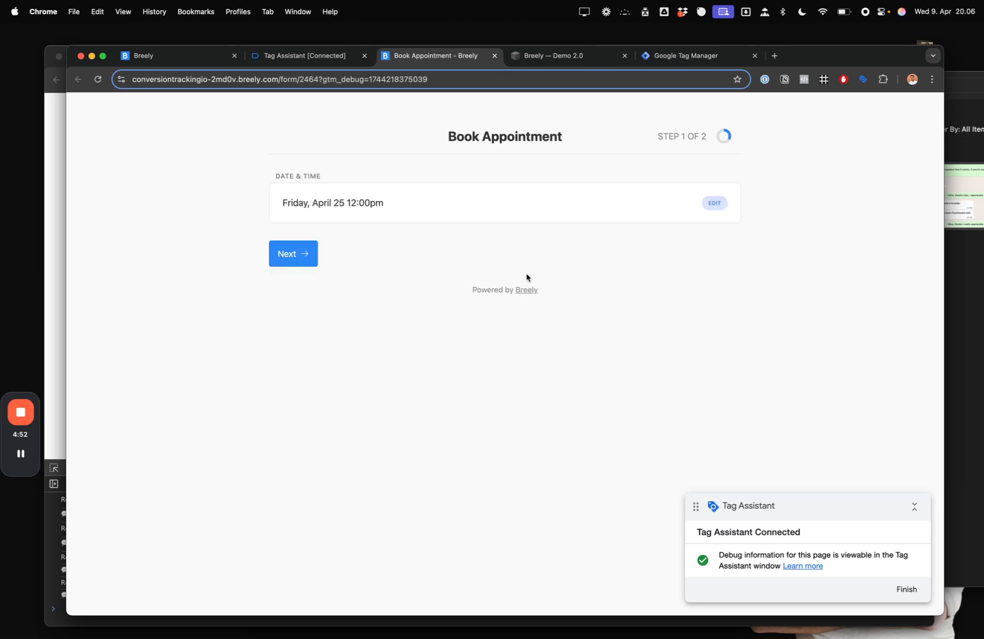
click(302, 253)
key(ctrl+shift+Tab)
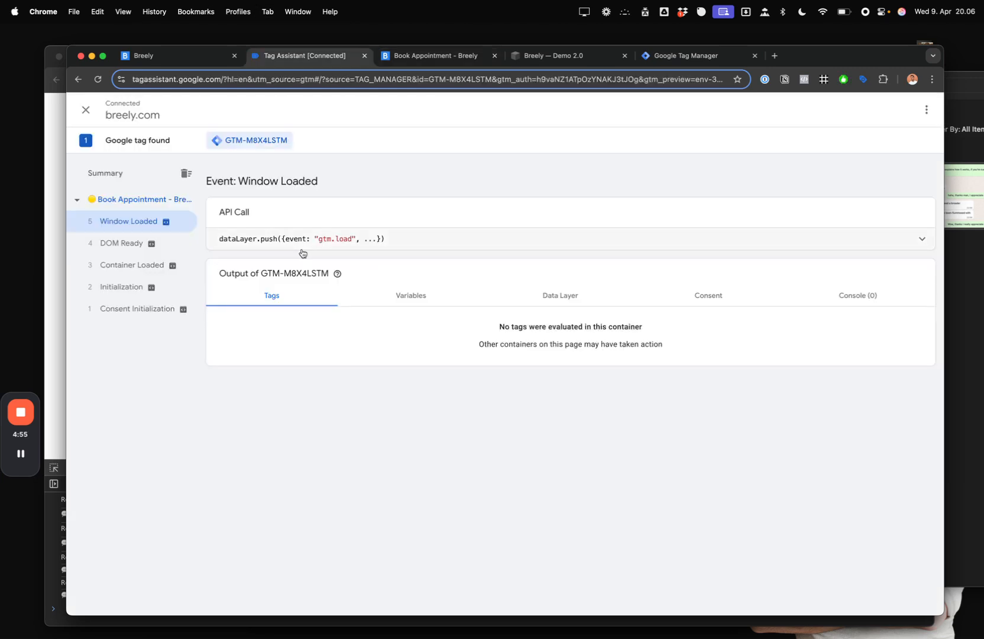
key(ctrl+Tab)
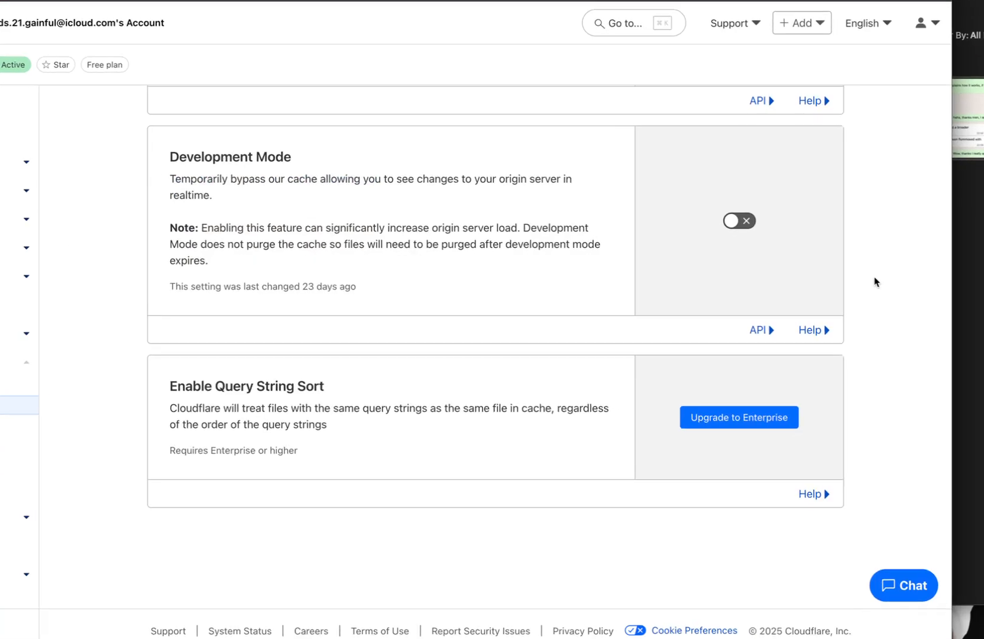
- Turn on Cloudflare's Development Mode to bypass the cache
click(747, 222)
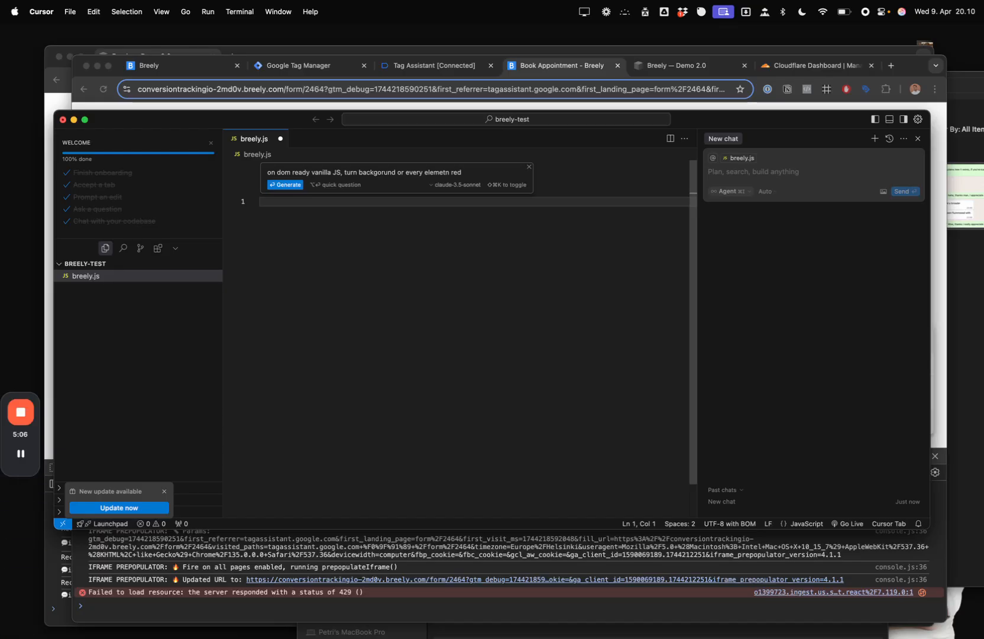
- Generate and accept the red-background DOMContentLoaded script, then run its lines 2–5 in the console
key(Return)
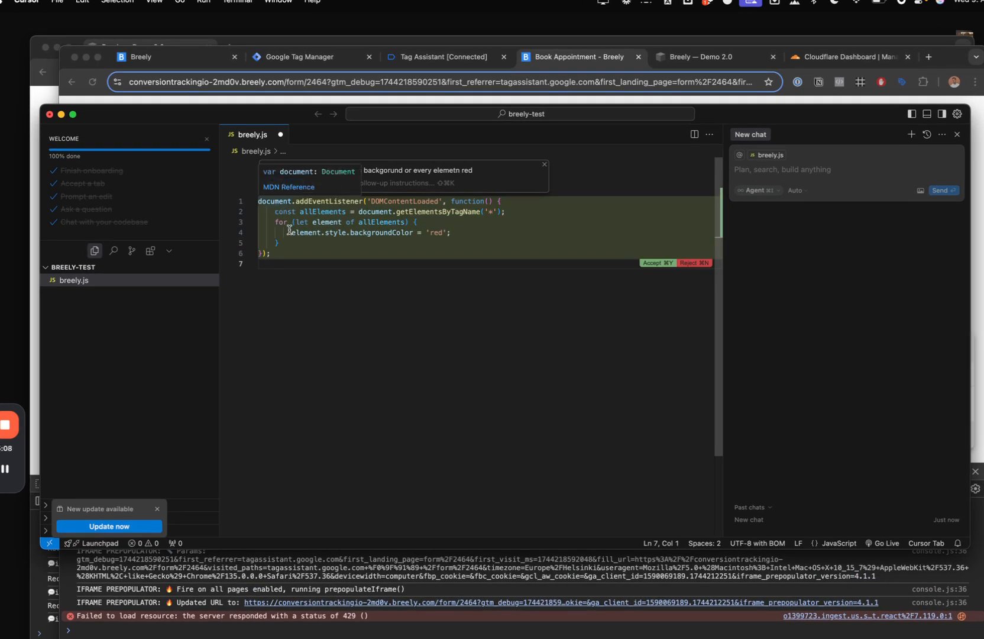
key(super+Return)
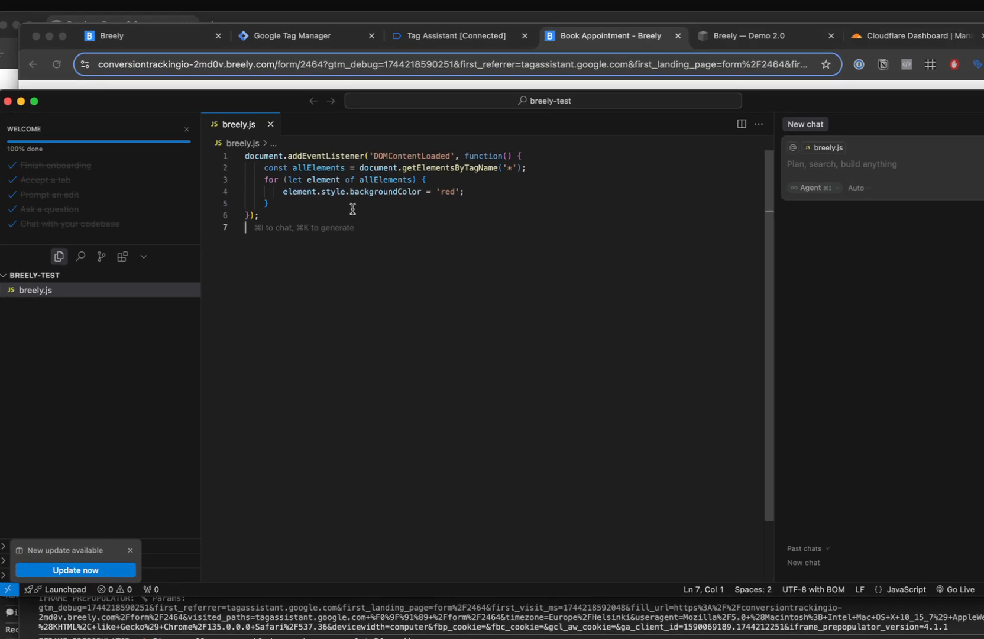
key(super+a)
drag(385, 204, 250, 172)
key(super+c)
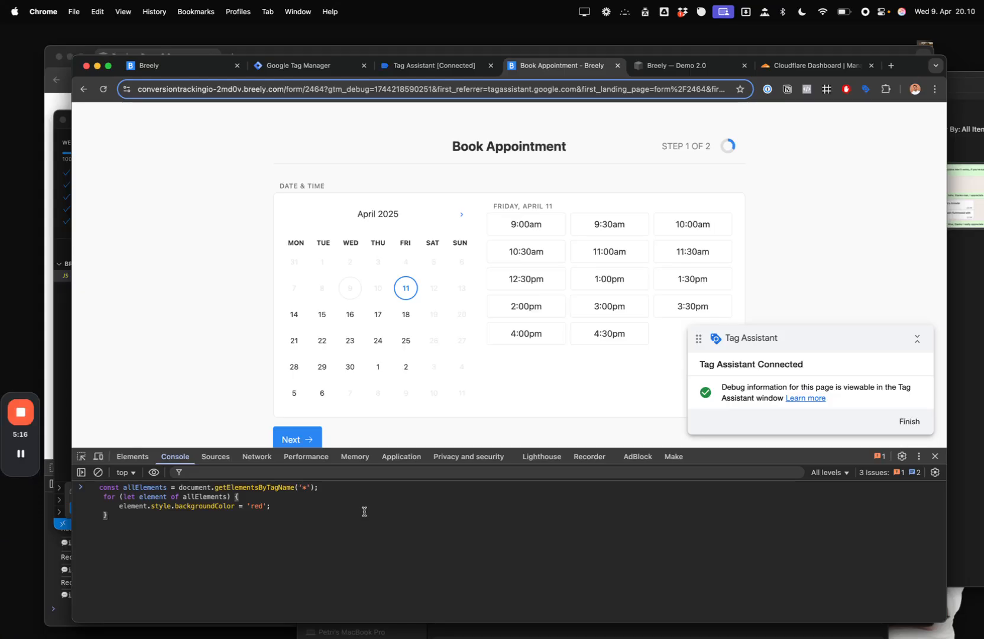
key(Return)
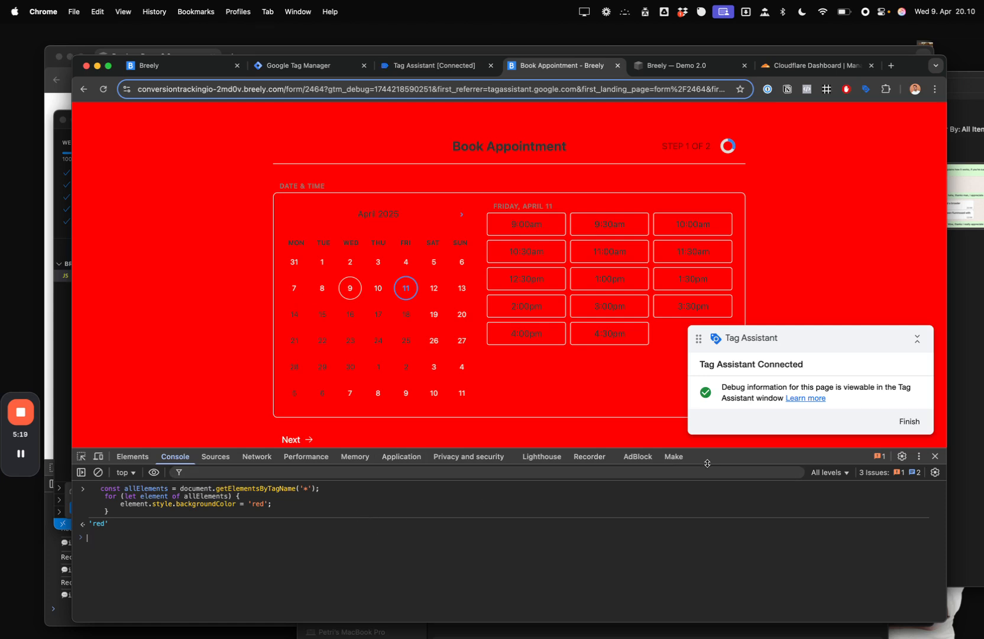
- Reload the booking page and inspect its console logs, expanding the schedulingdata array
key(super+r)
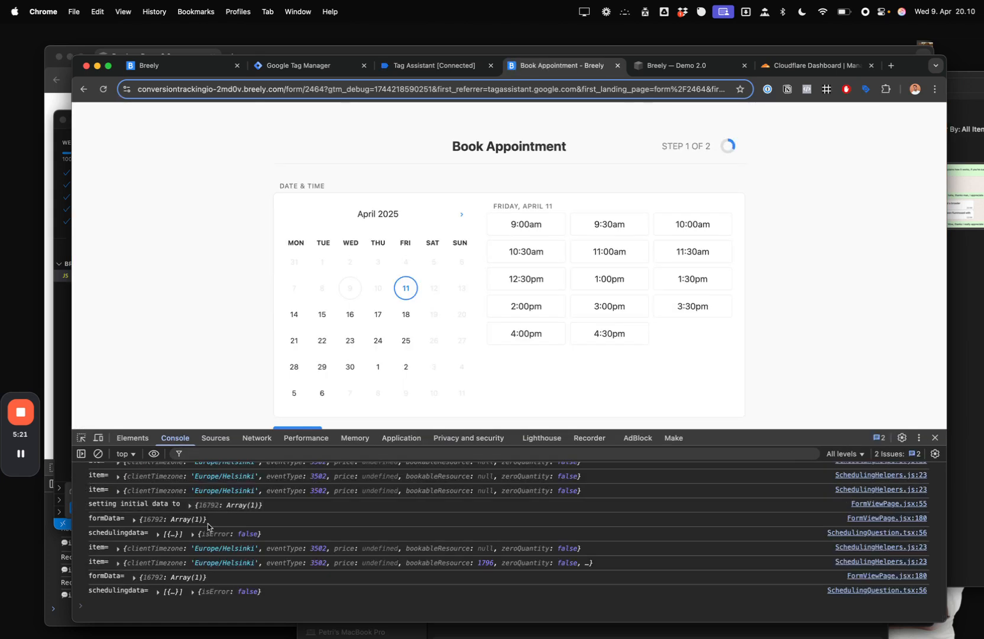
scroll(213, 514, up, 4)
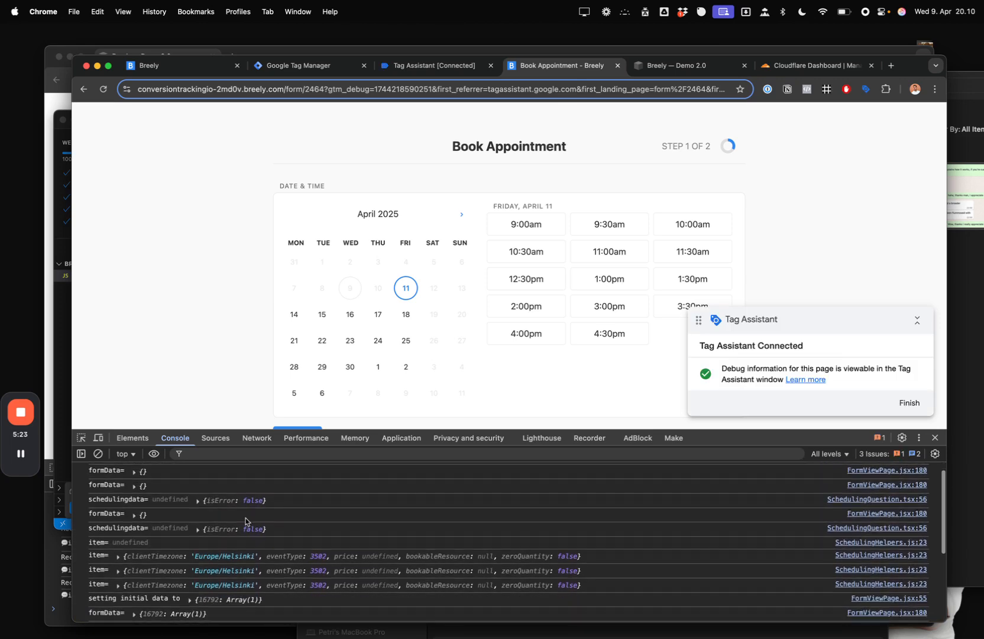
drag(739, 440, 740, 402)
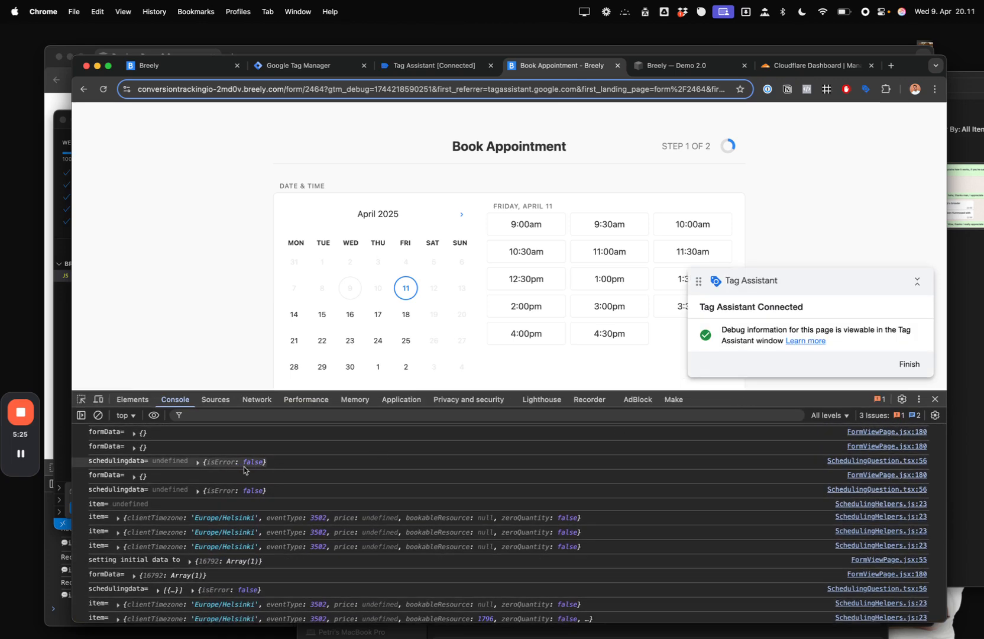
scroll(309, 460, down, 1)
scroll(309, 460, down, 3)
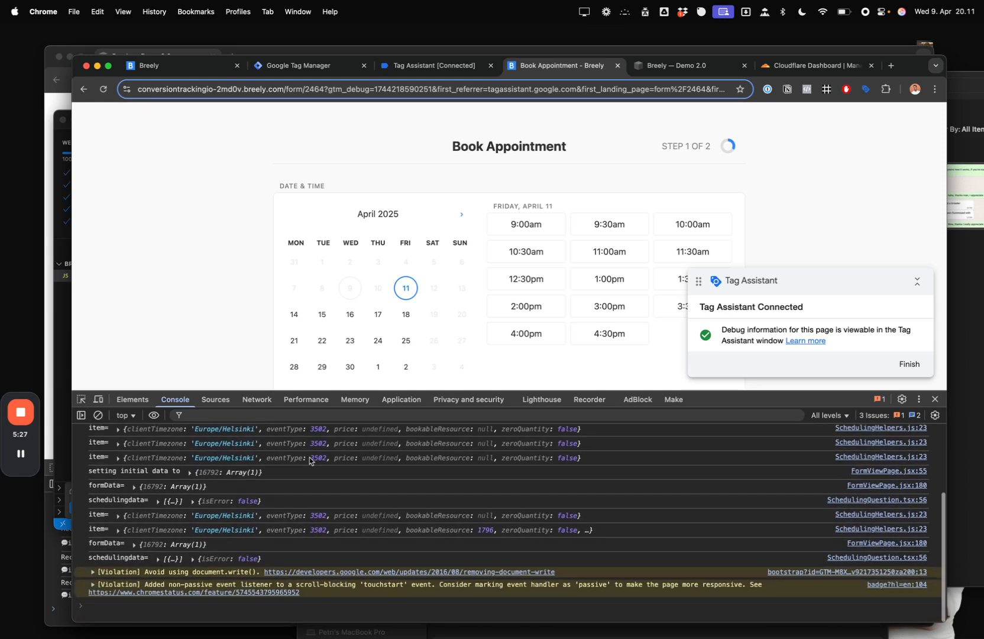
drag(701, 403, 701, 390)
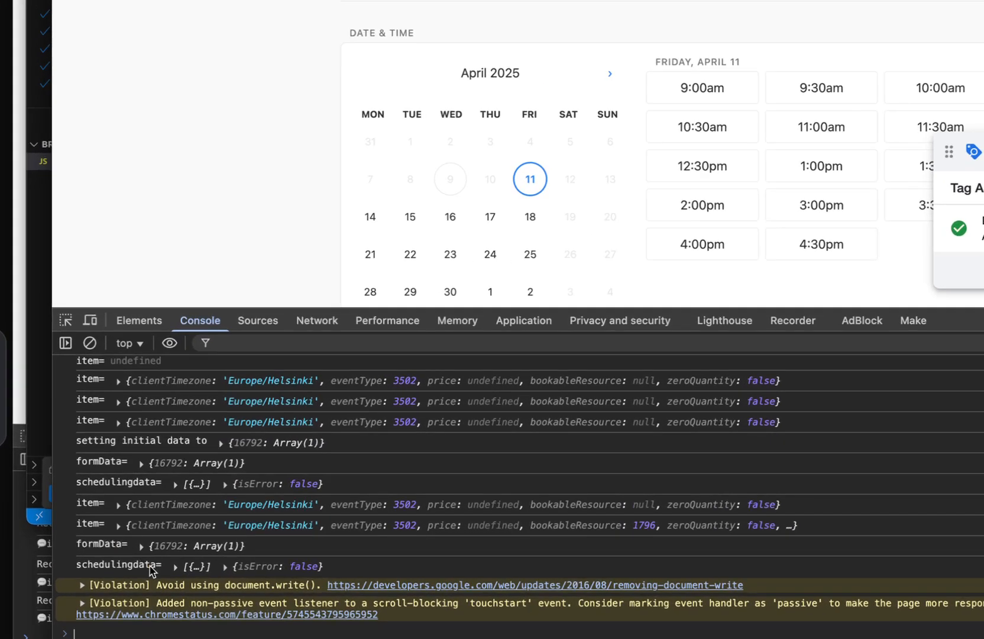
click(171, 564)
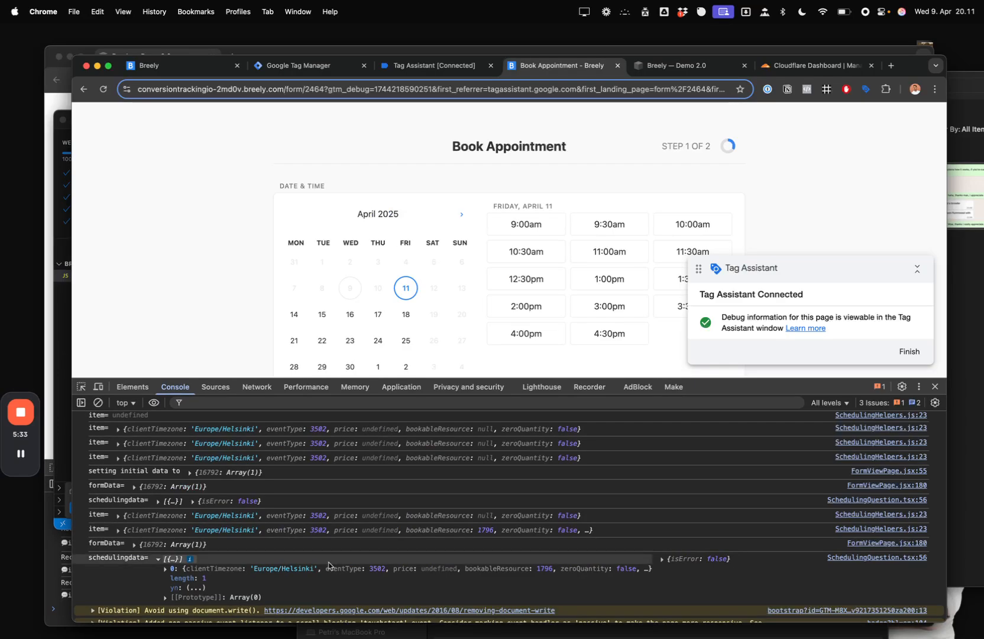
drag(178, 377, 178, 368)
- Clear the console and run the red-background code again
key(super+k)
key(super+v)
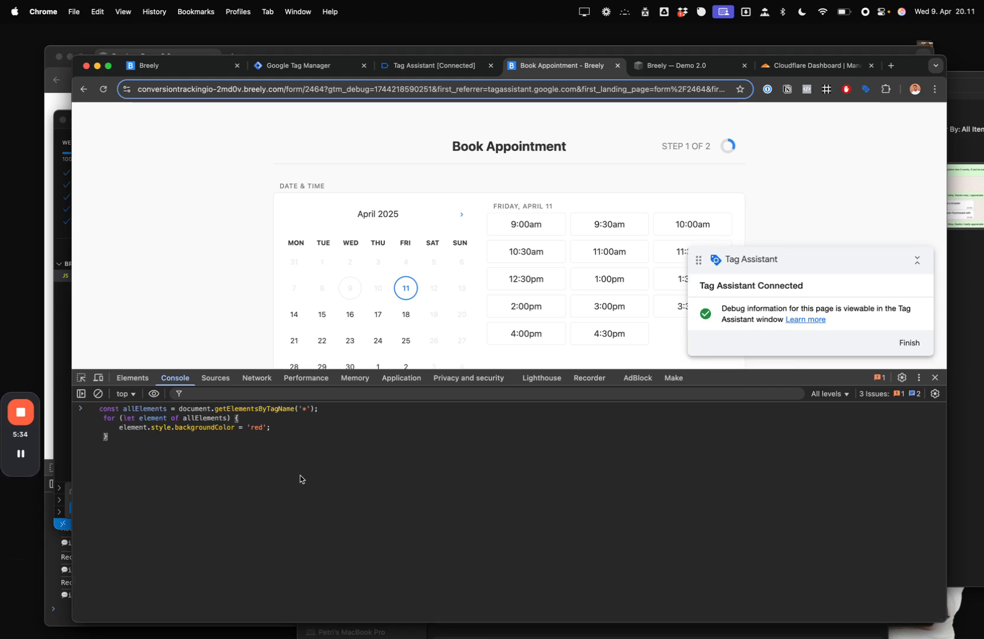
key(Return)
- Close the Book Appointment and Tag Assistant tabs to return to Tag Manager
key(super+Tab)
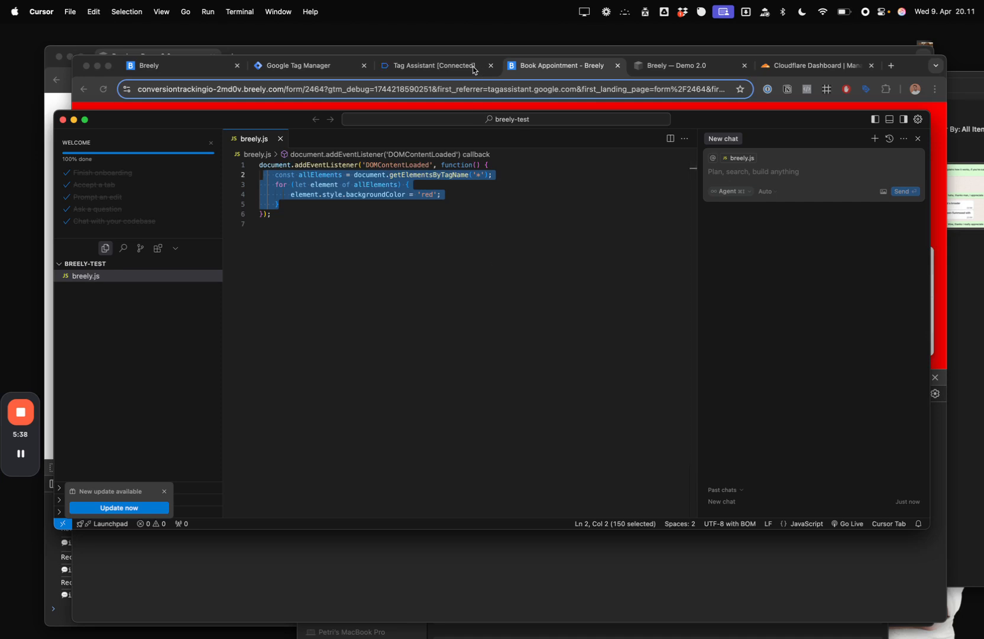
click(564, 61)
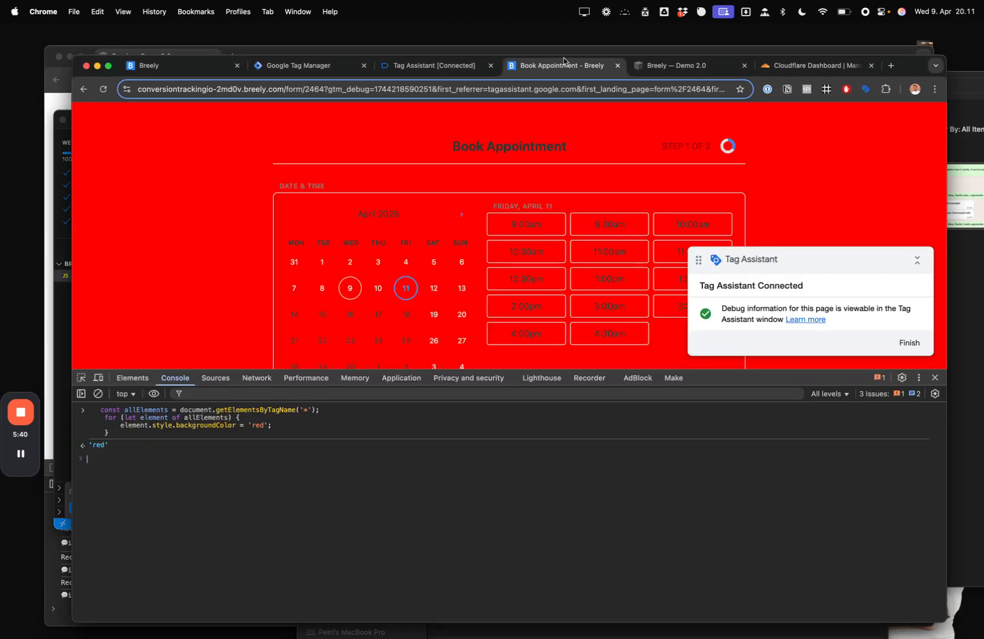
click(617, 67)
click(491, 67)
click(323, 68)
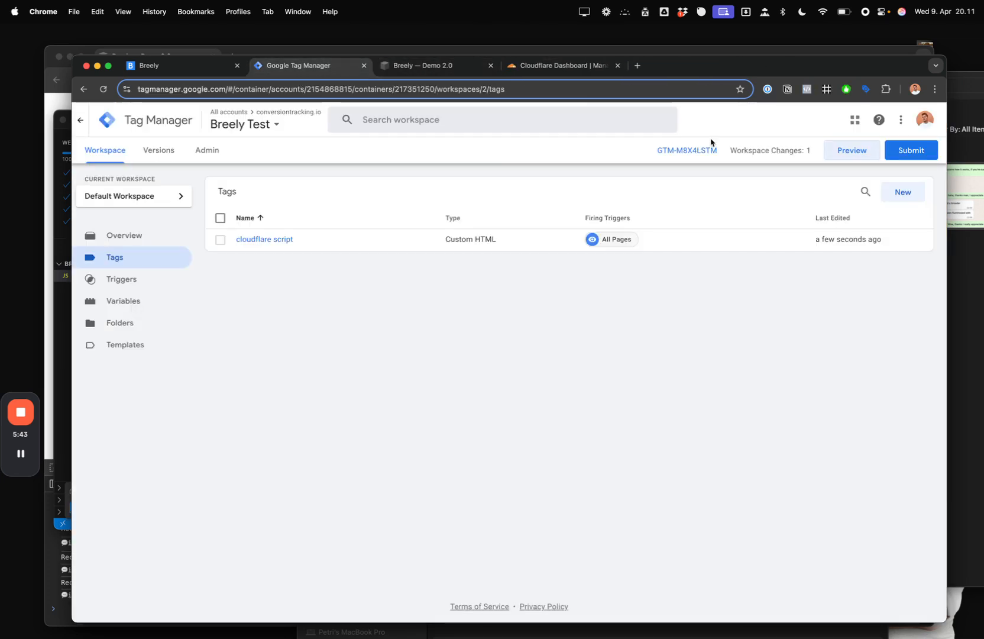
- Connect preview to the breely.com booking form and open its developer console
click(845, 152)
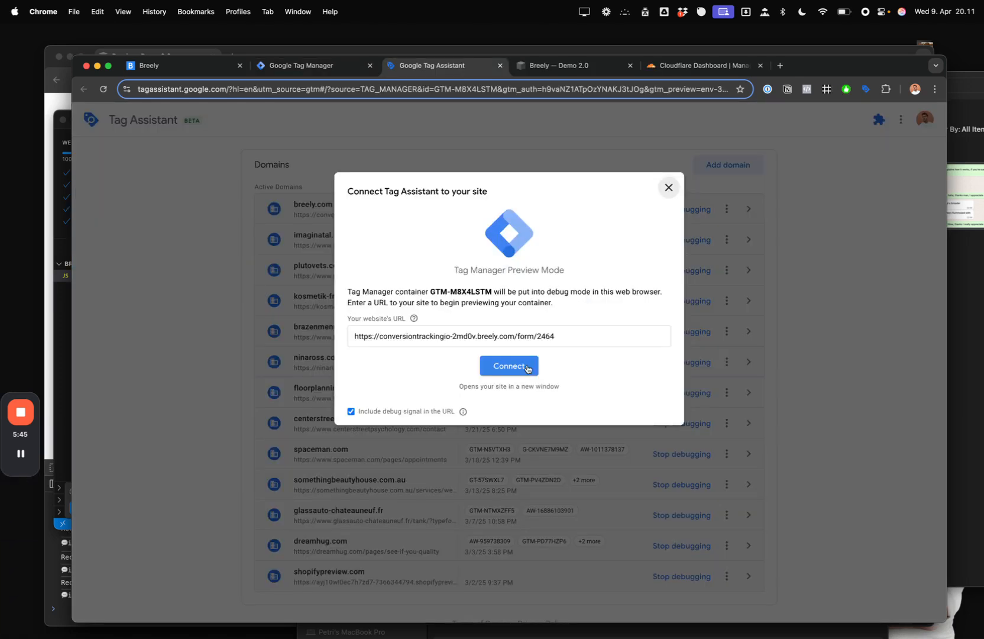
click(523, 367)
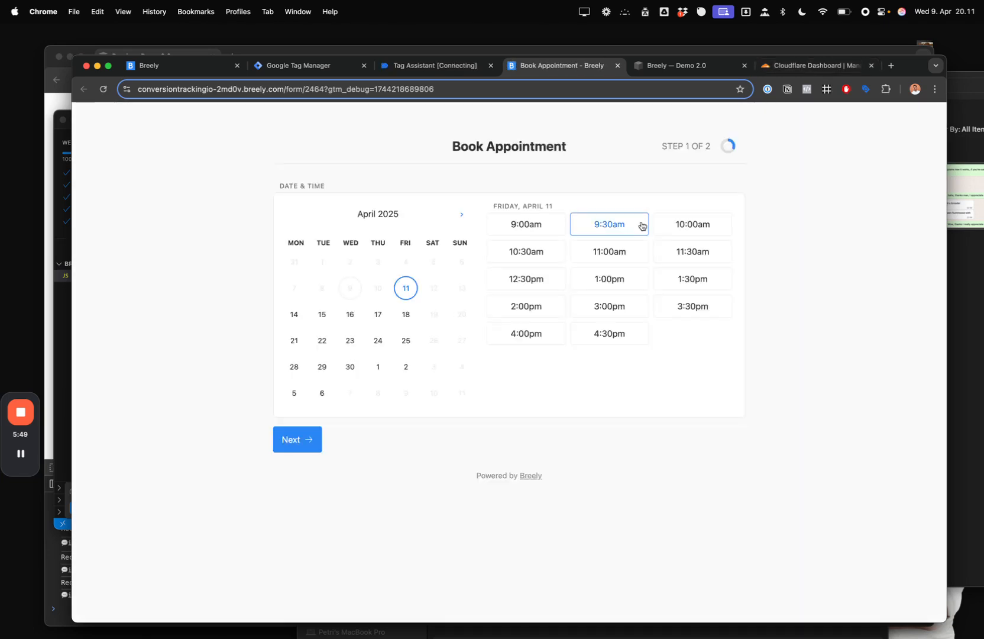
key(super+alt+i)
- Save the cloudflare script tag with a new dom ready trigger and restart preview
click(299, 65)
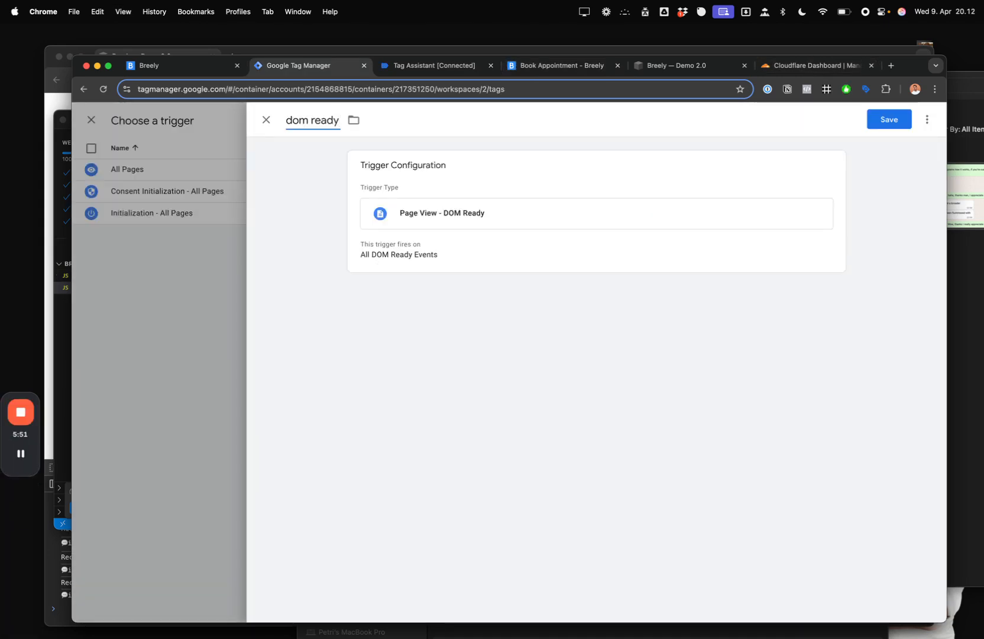
click(881, 118)
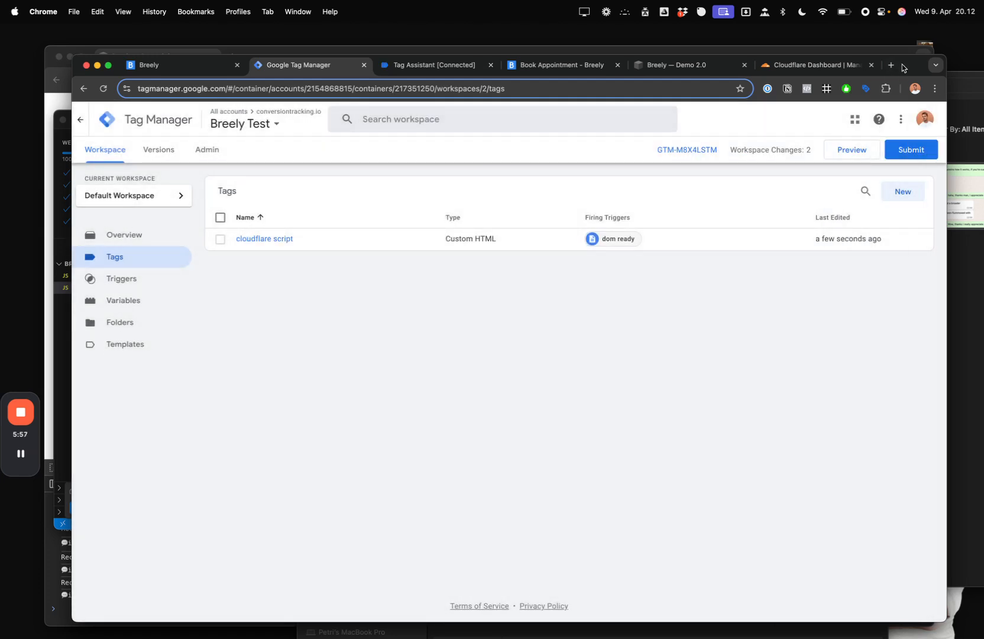
drag(903, 68, 903, 73)
click(862, 157)
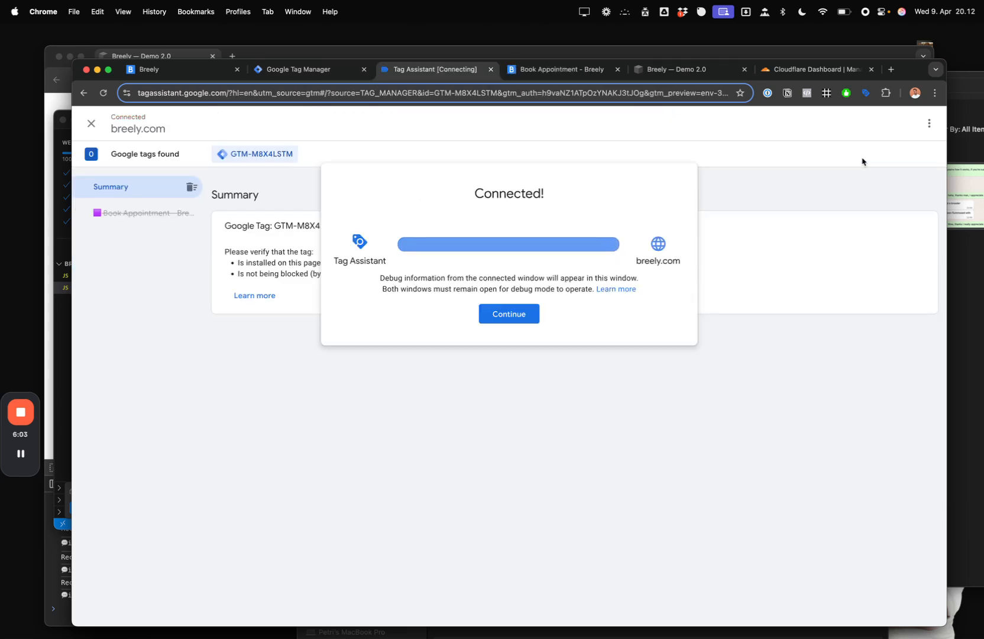
click(527, 312)
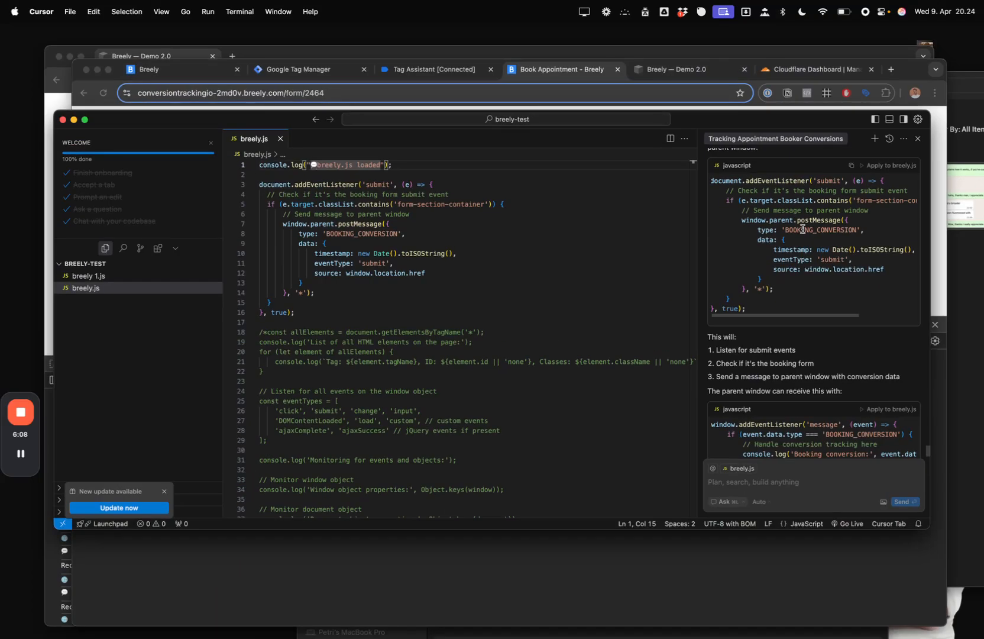
key(super+Tab)
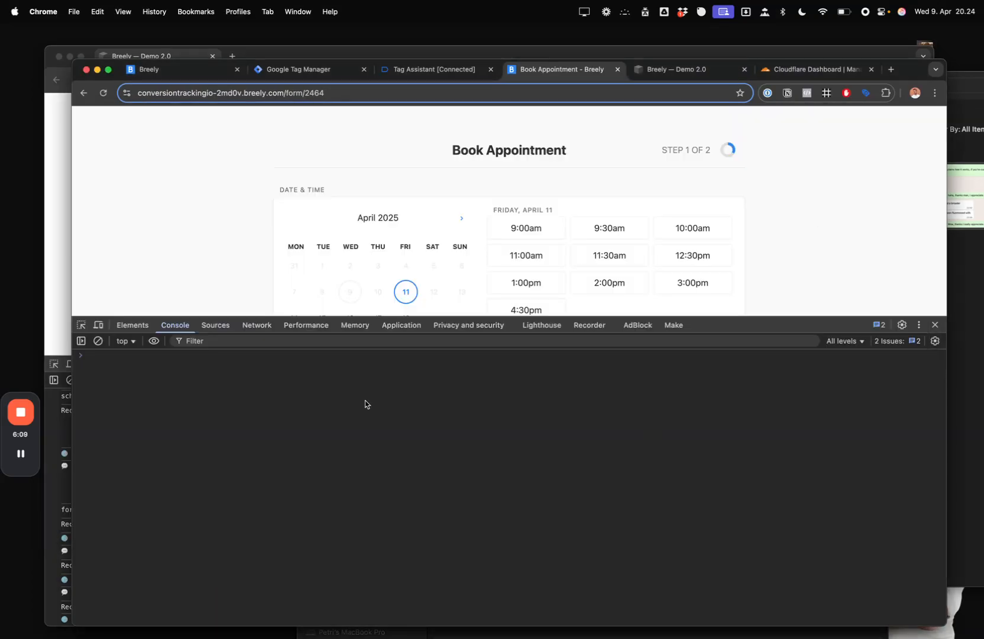
drag(827, 317, 815, 343)
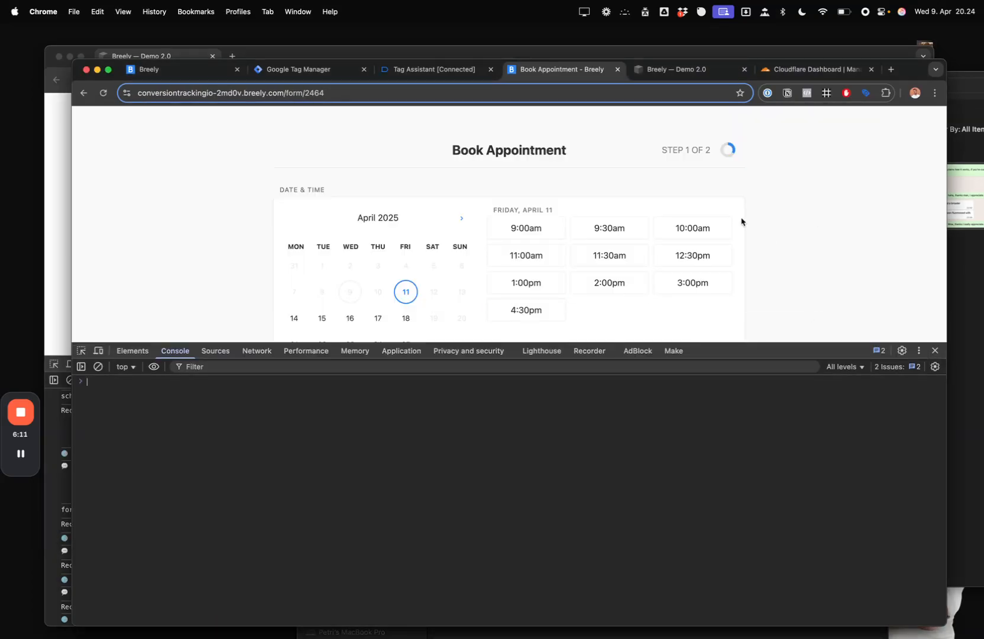
key(super+Tab)
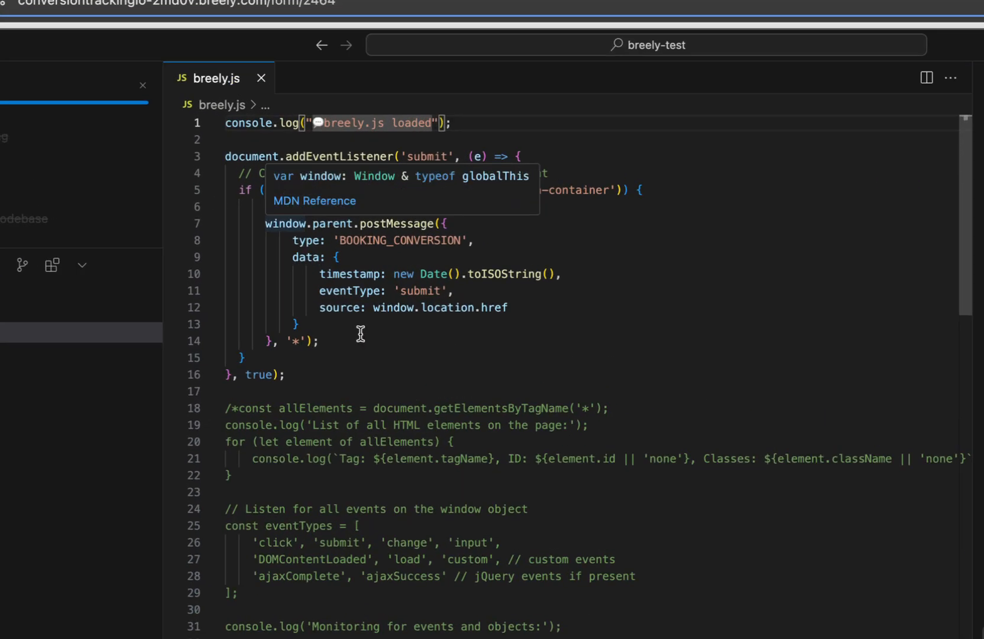
drag(367, 375, 226, 125)
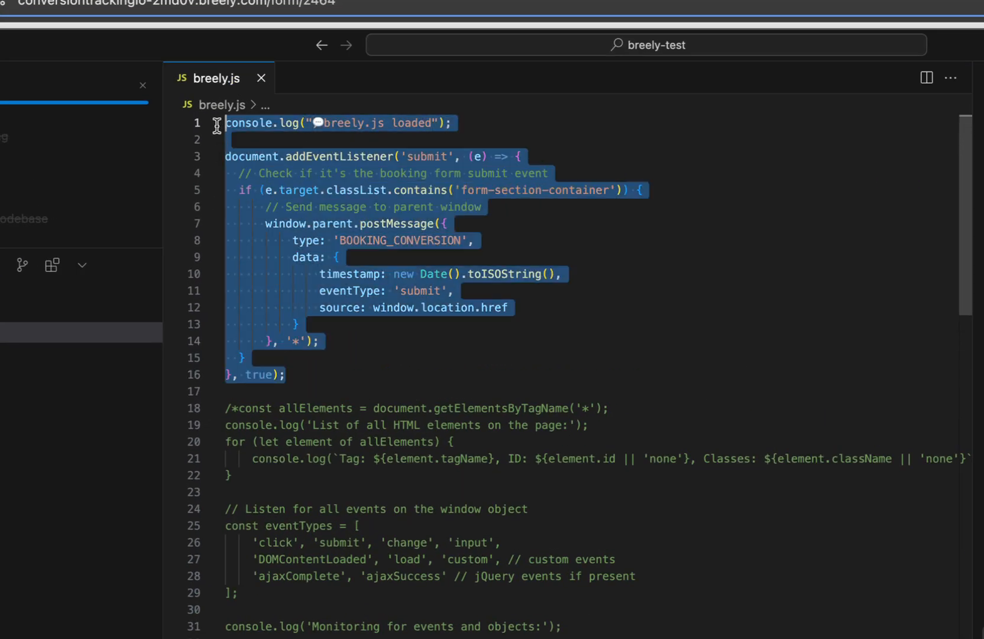
click(439, 308)
drag(265, 224, 419, 210)
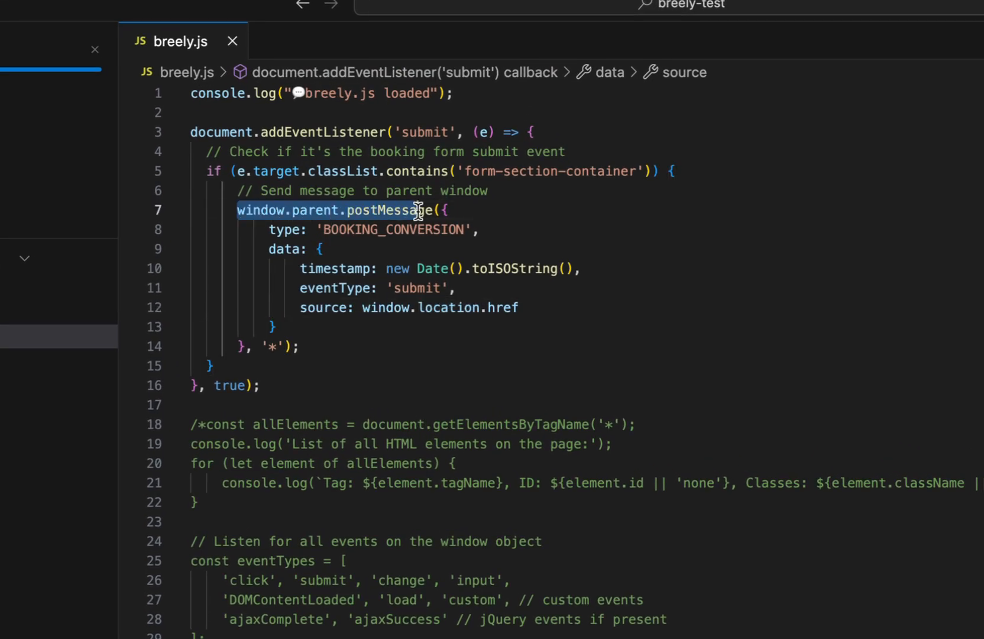
click(421, 209)
double_click(341, 229)
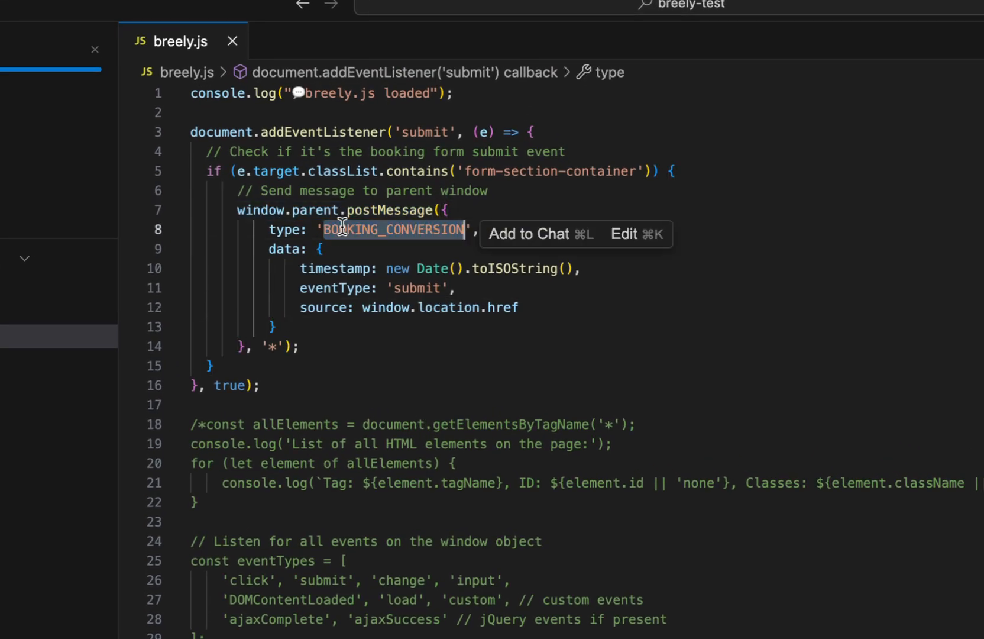
click(355, 268)
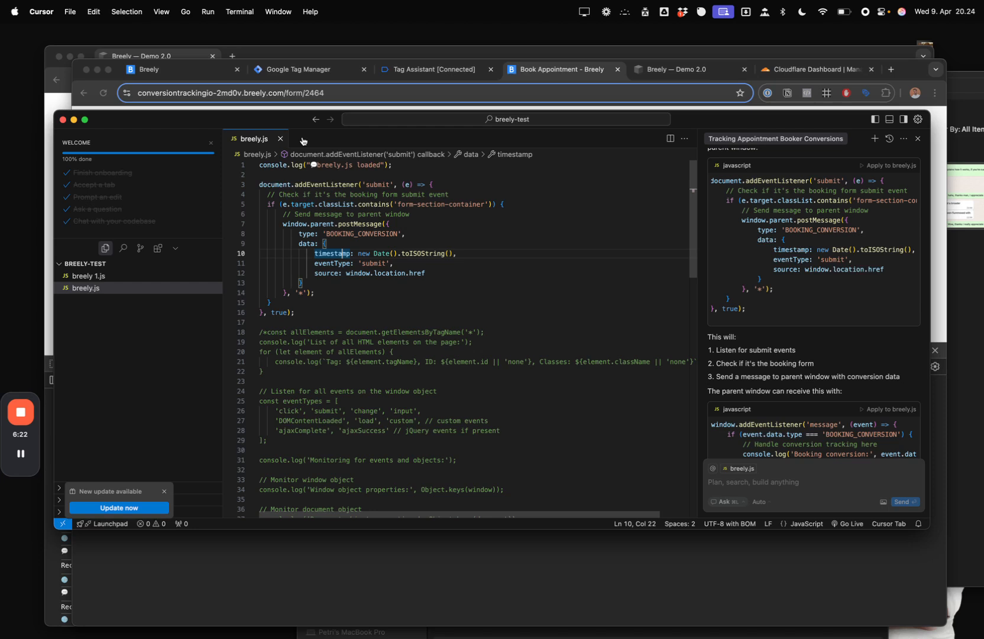
drag(288, 123, 301, 142)
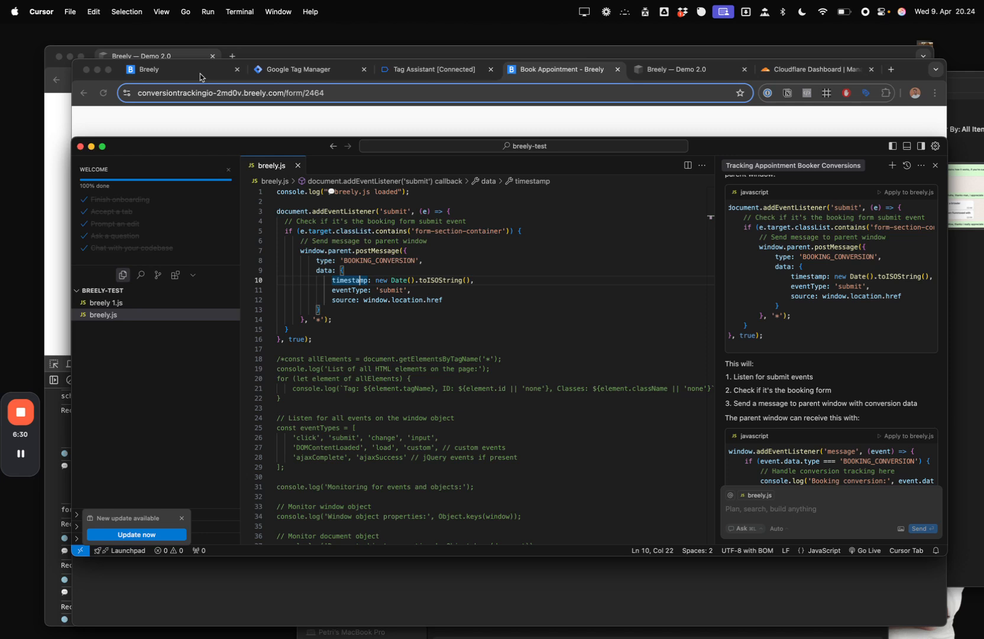
drag(192, 144, 212, 157)
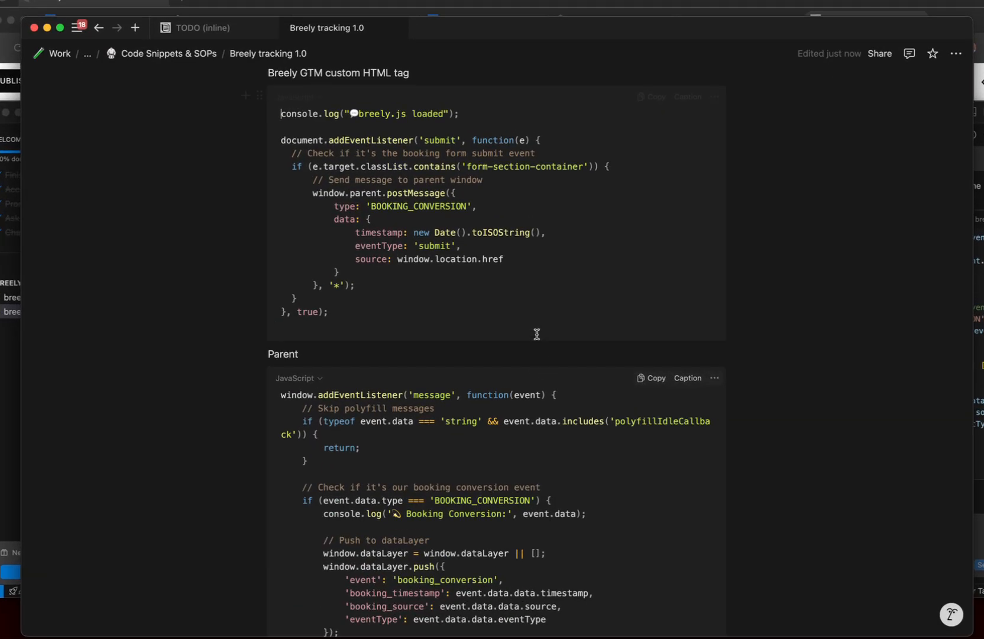
- Scroll the Breely tracking 1.0 notes, then bring the Chrome confirmation page forward
scroll(537, 334, up, 1)
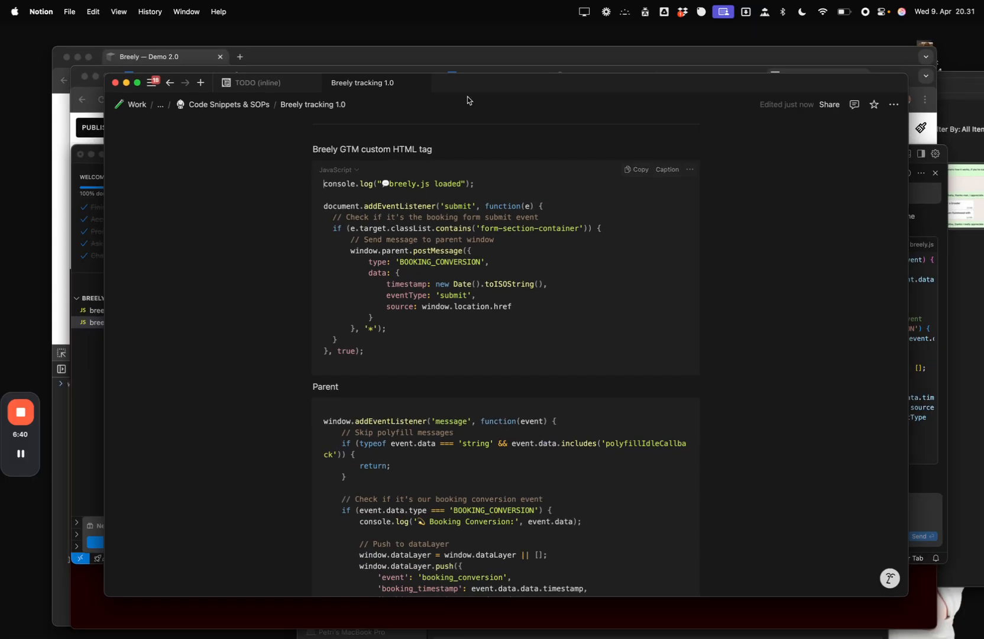
click(443, 4)
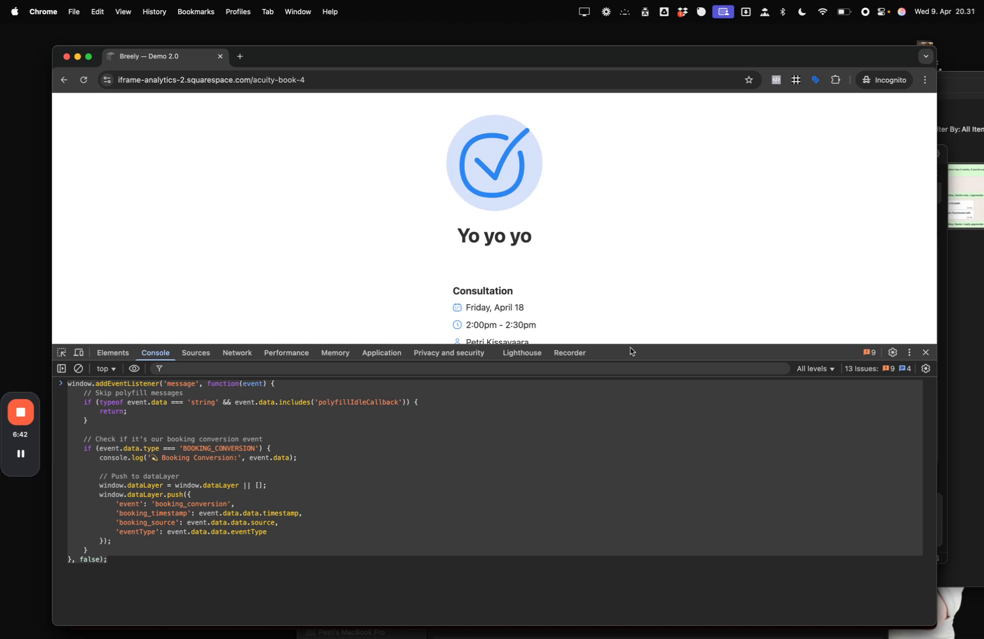
- Bring the Breely form's Share page forward and resize its window slightly
drag(711, 345, 711, 377)
key(super+a)
key(super+grave)
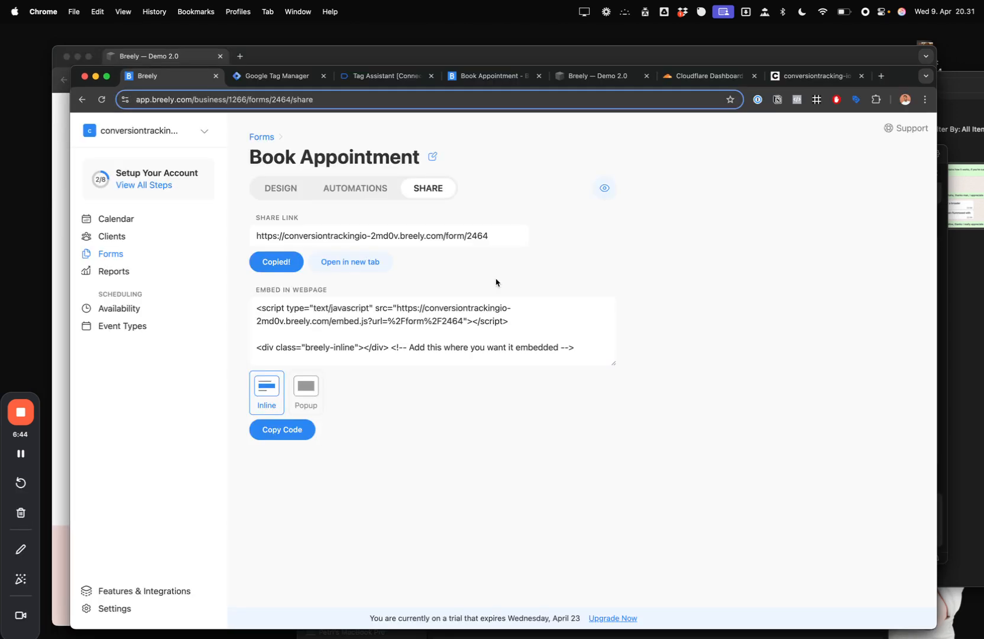
drag(70, 66, 84, 66)
mouse_move(903, 73)
mouse_down()
mouse_move(928, 69)
mouse_move(887, 71)
mouse_up()
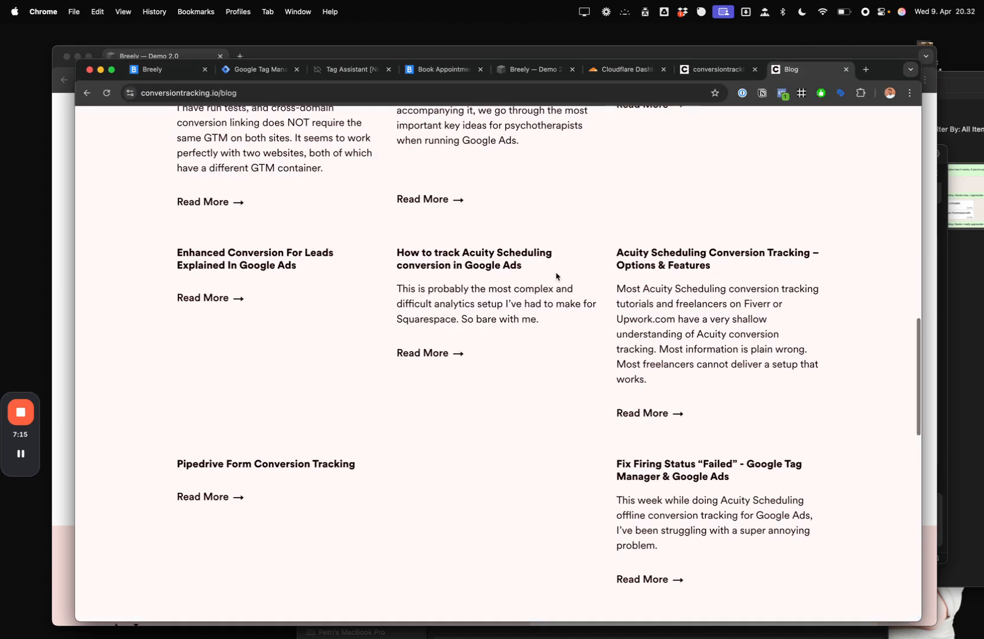
- Scroll through the conversiontracking.io blog, then close it to return to the form editor
scroll(556, 275, down, 10)
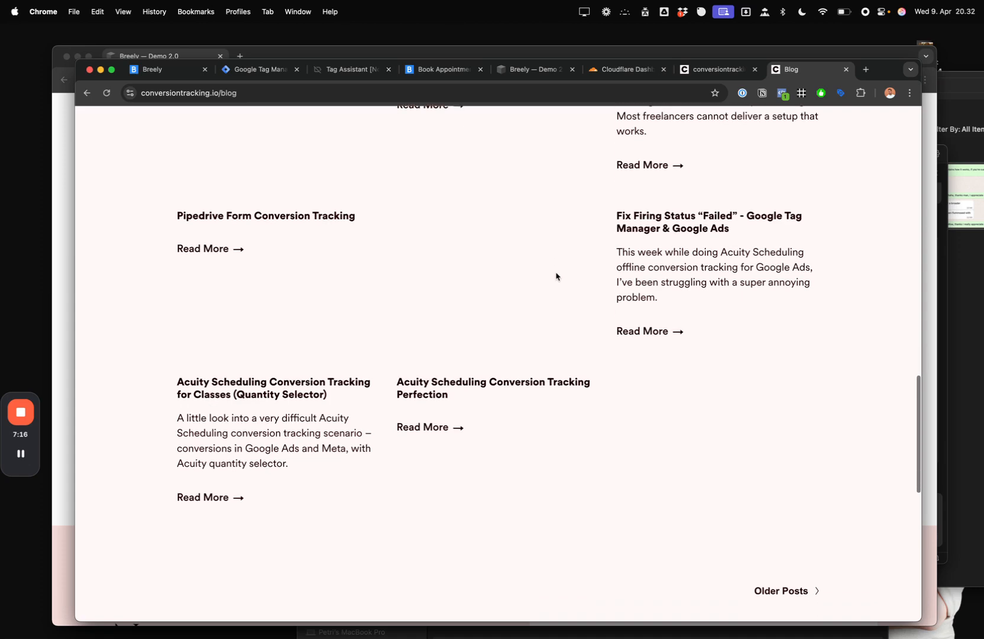
scroll(556, 276, up, 12)
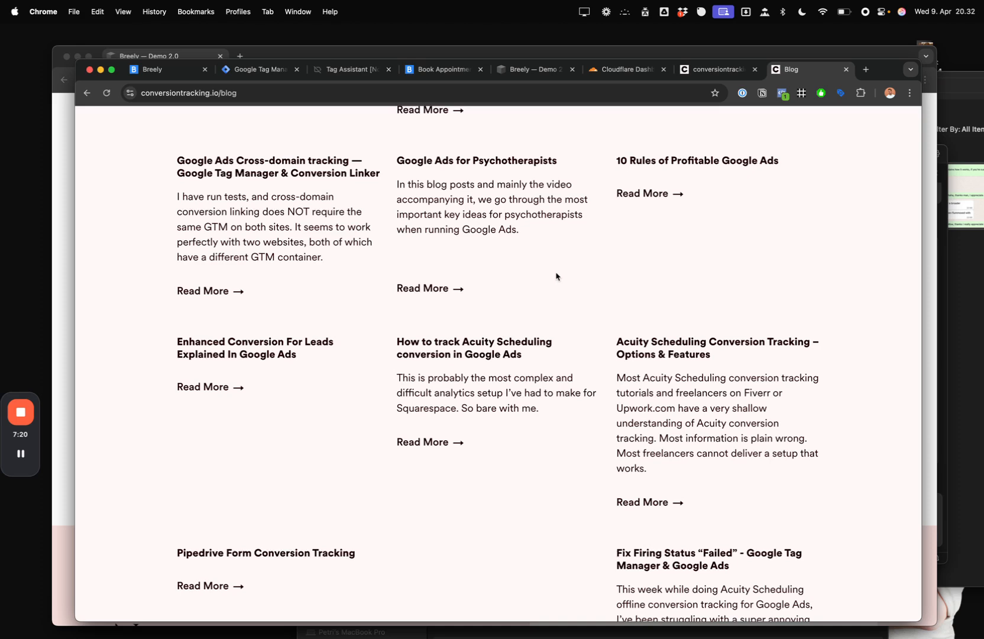
key(super+w)
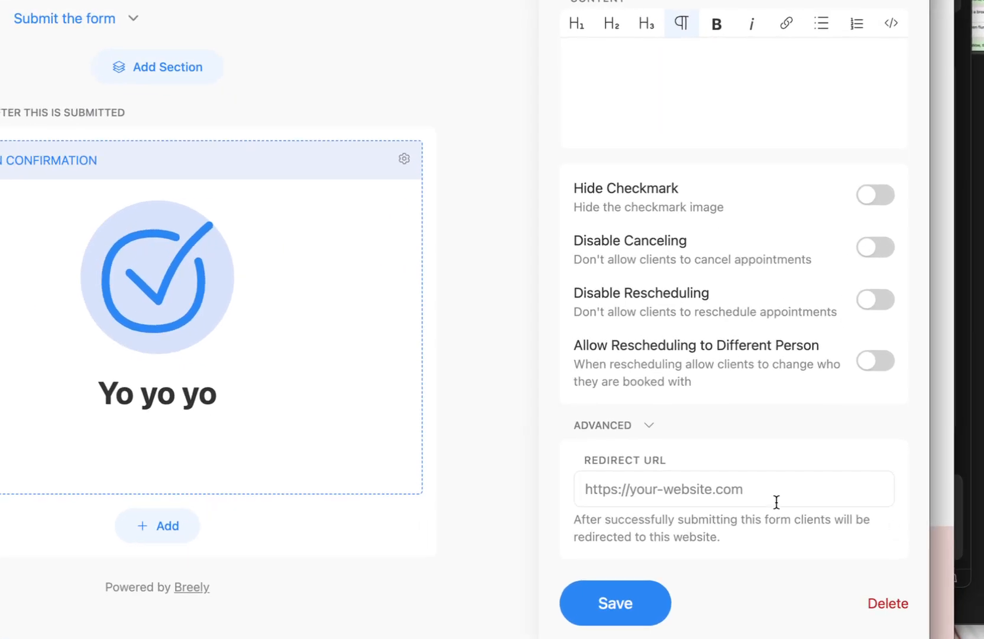
- Enter the redirect conversiontracking.io/thank-you?appointmentname={appt_name}&value={price}&appointmentID={appt_id}
click(824, 507)
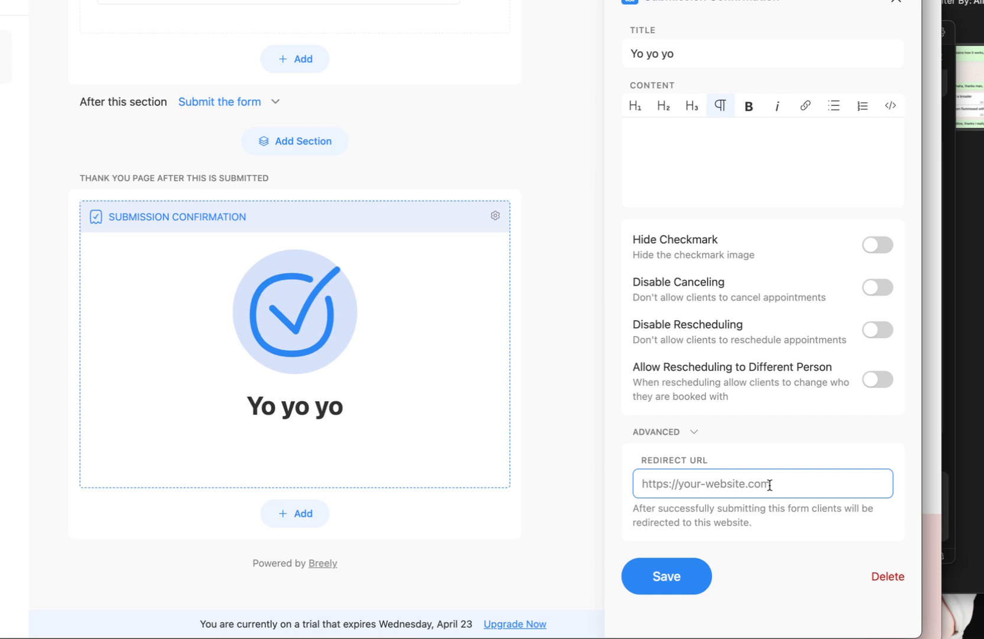
text(conversiontracking.io)
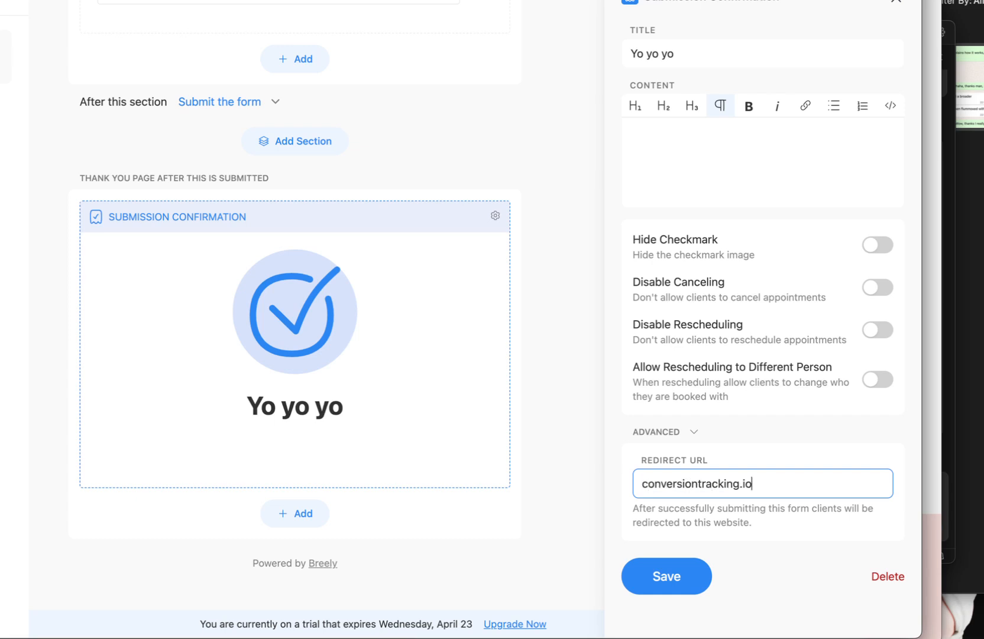
text(/thank-you?)
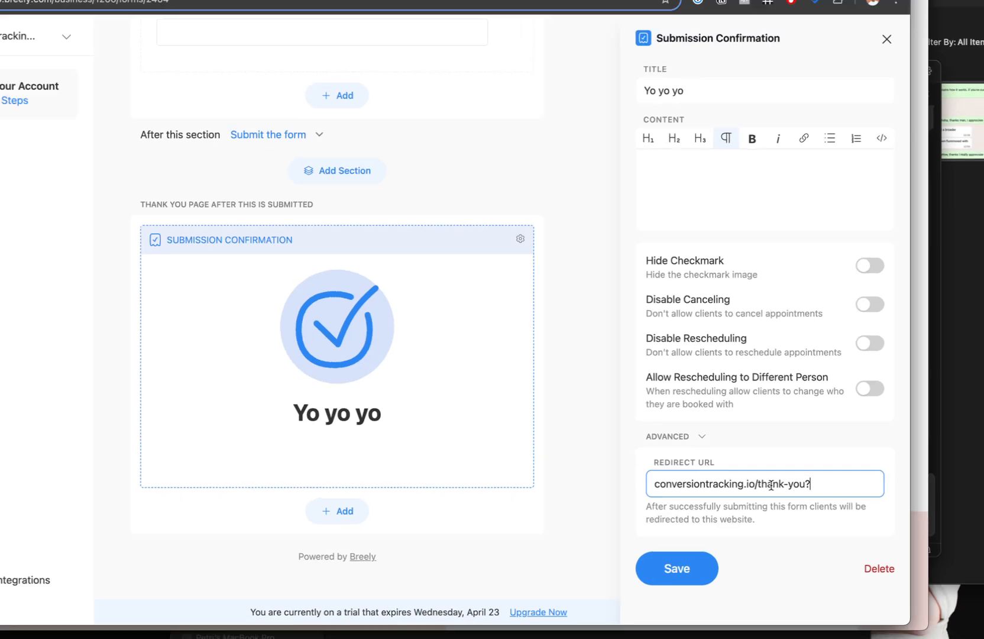
text(appointmentname={appt})
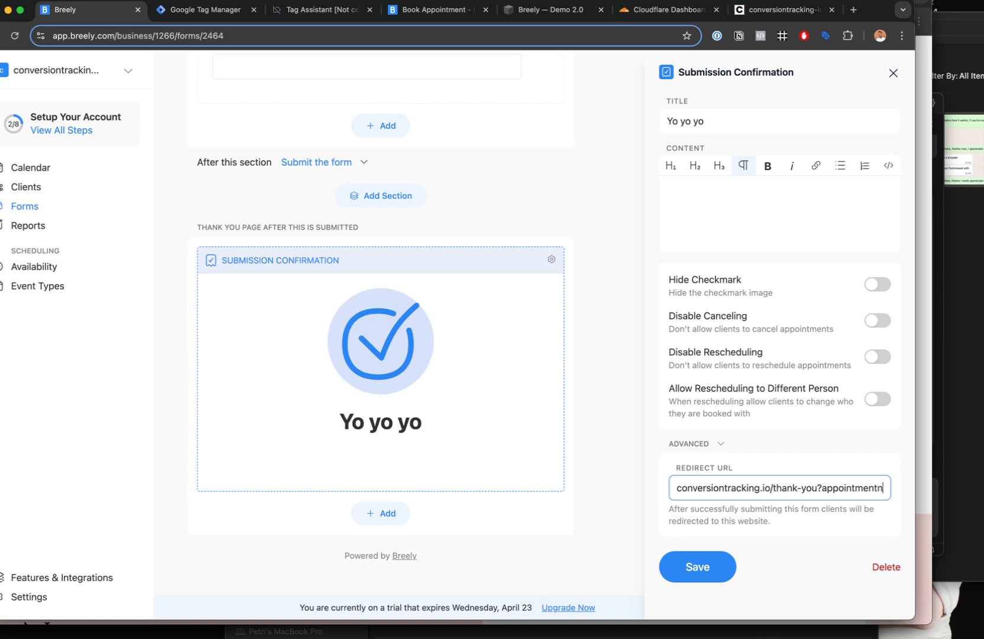
key(BackSpace)
text(_name}&)
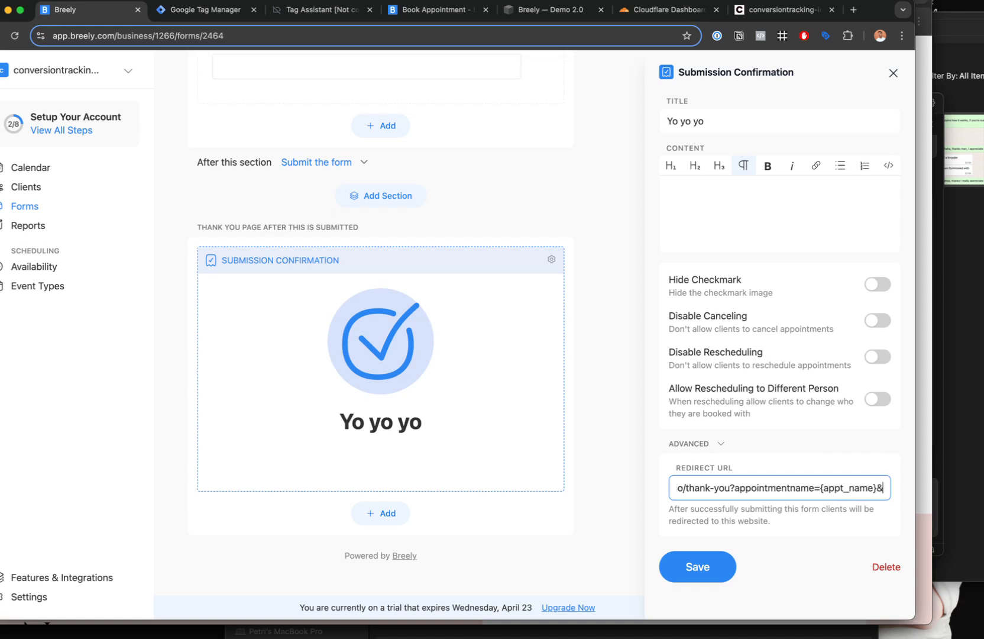
text(value)
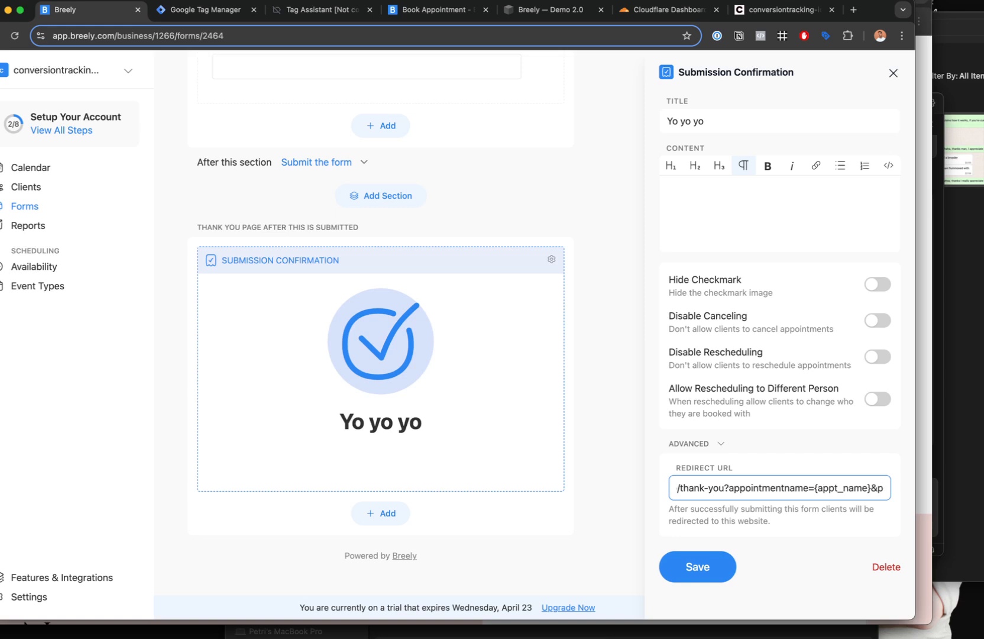
text(=)
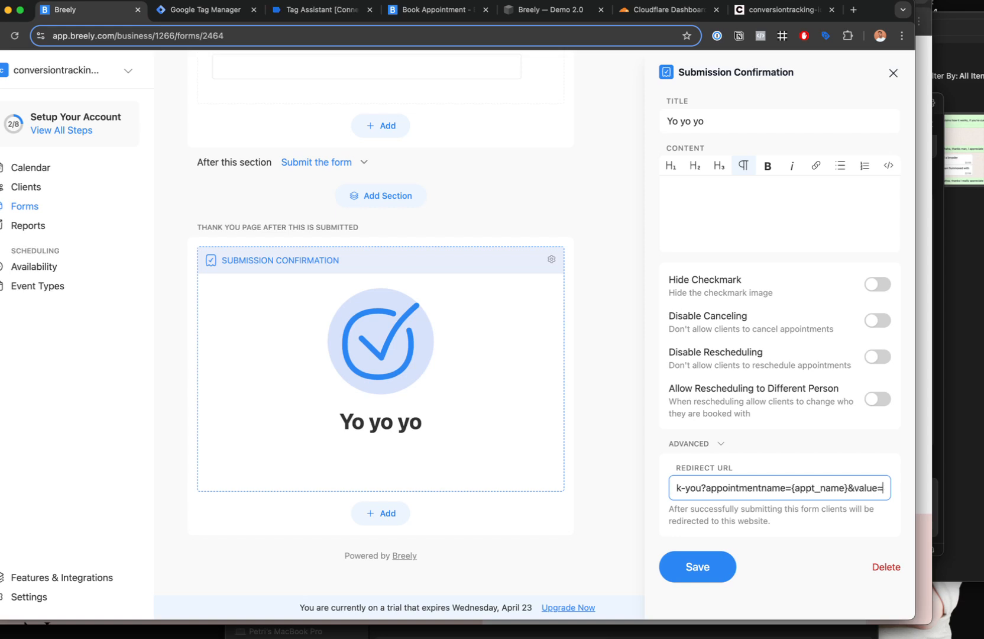
text({price)
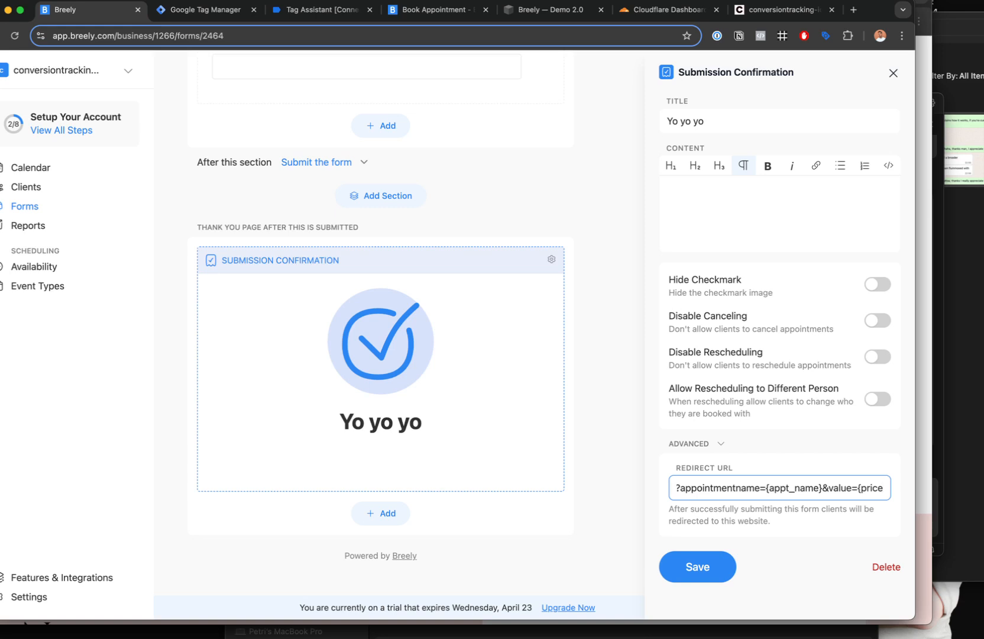
text(})
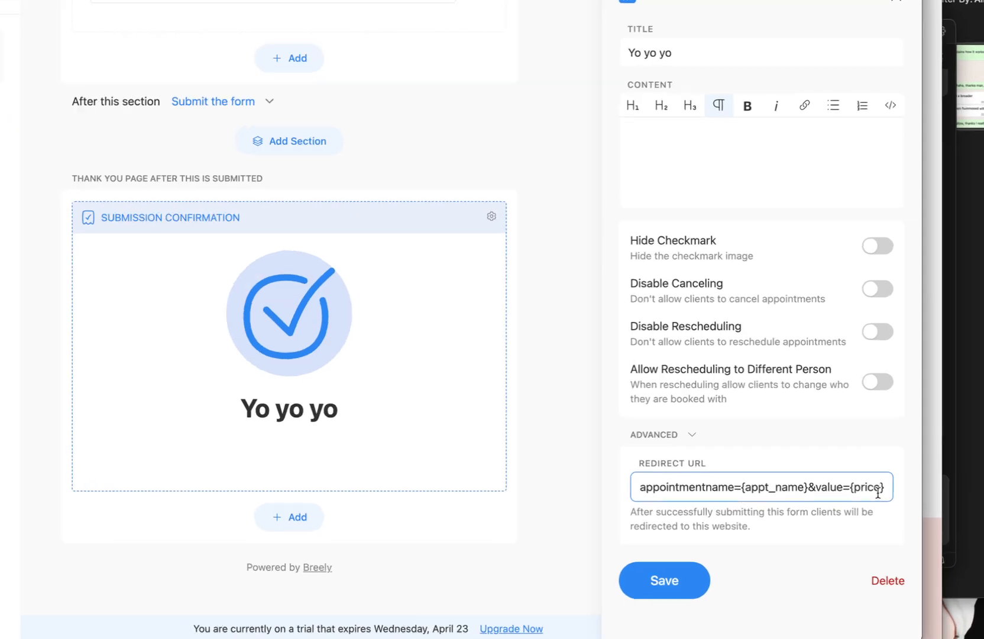
text(&)
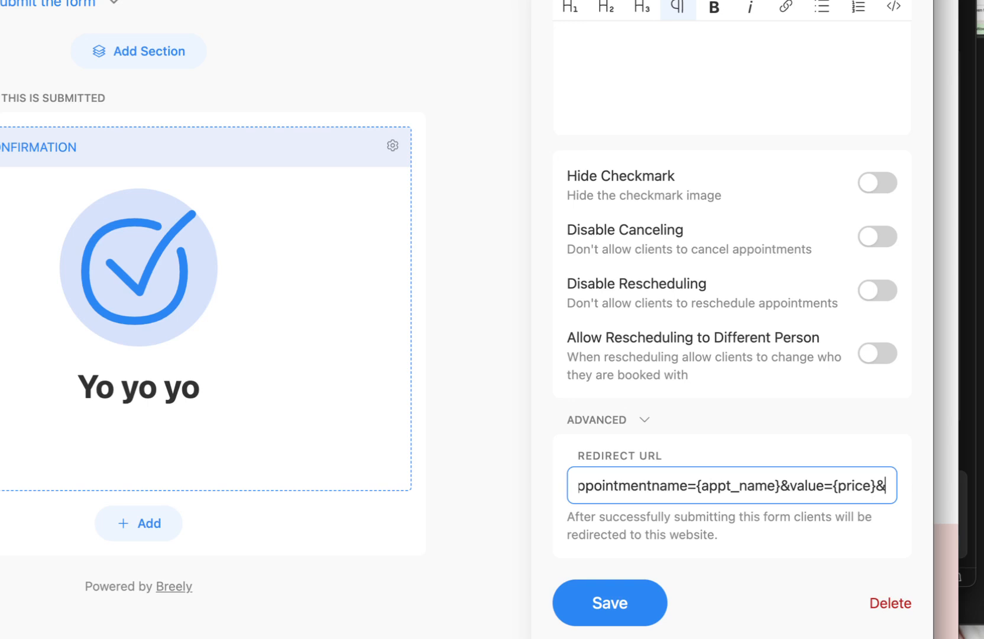
text(appointmentID=)
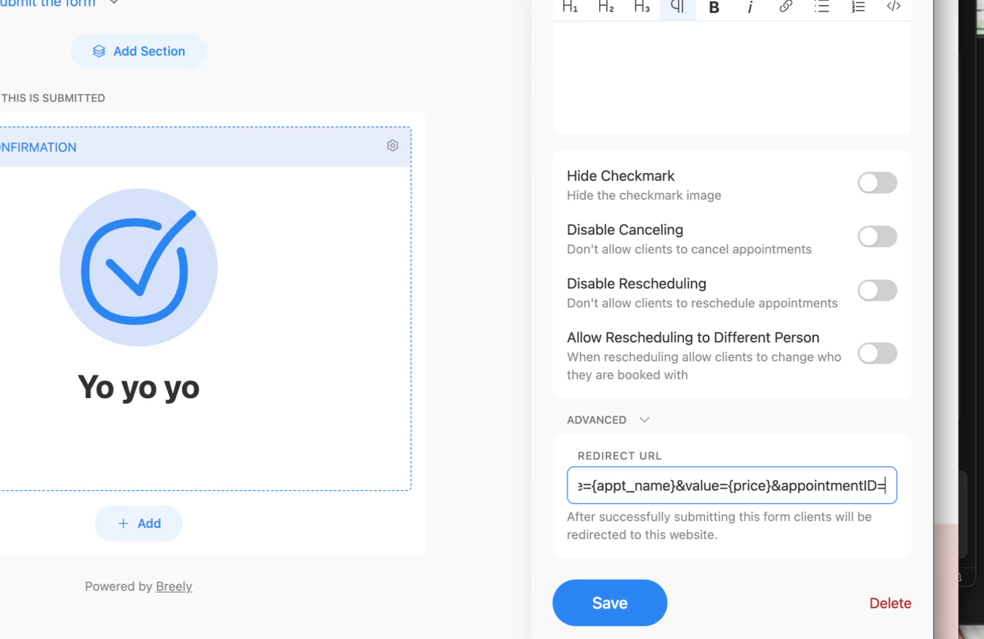
text({appt_id)
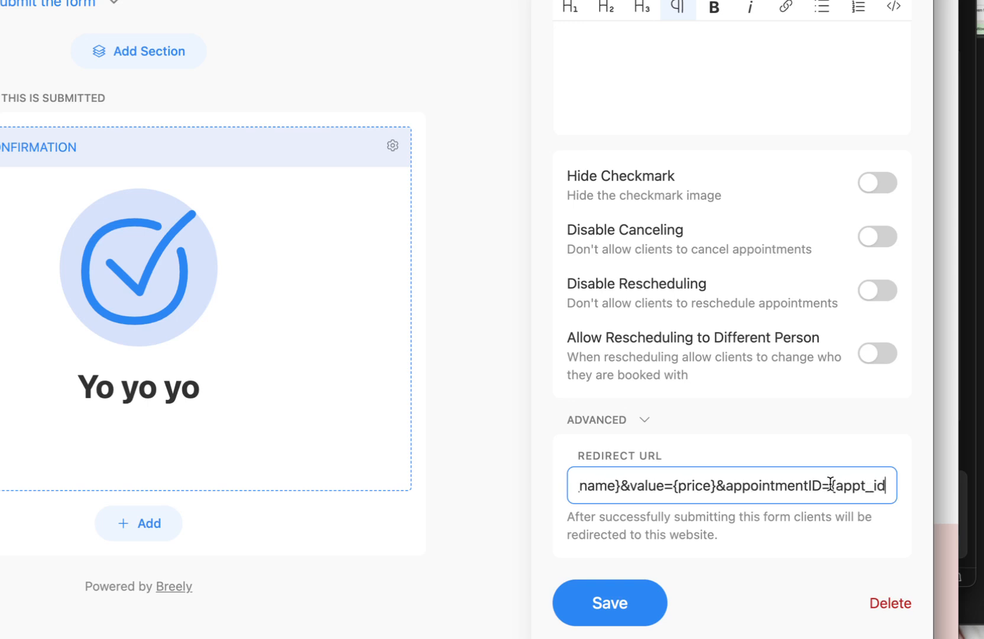
drag(828, 485, 925, 487)
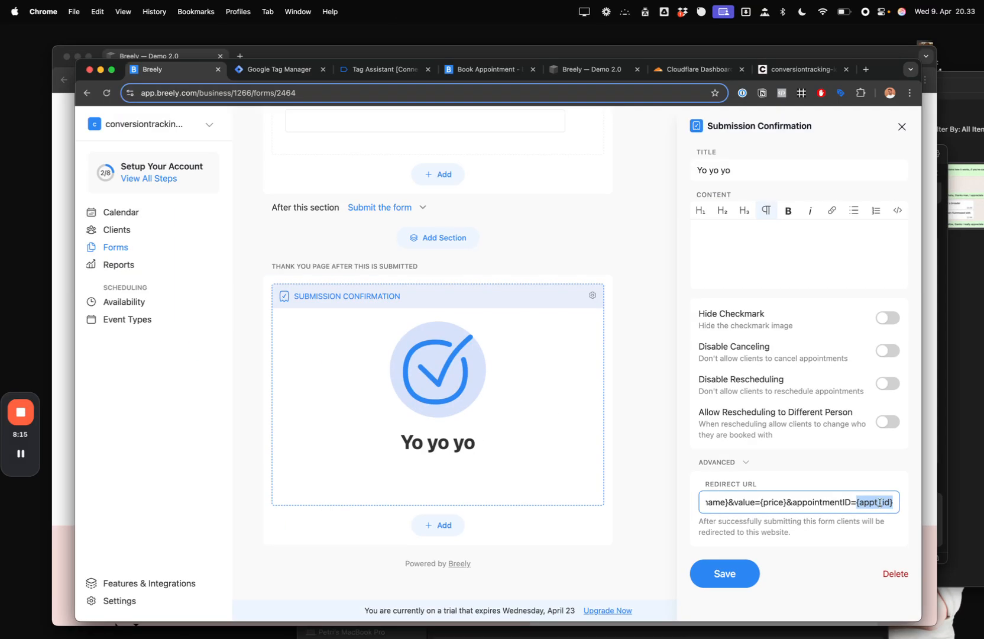
- Highlight the {appt_id} placeholder in the redirect URL to point it out
click(844, 486)
drag(855, 502, 923, 504)
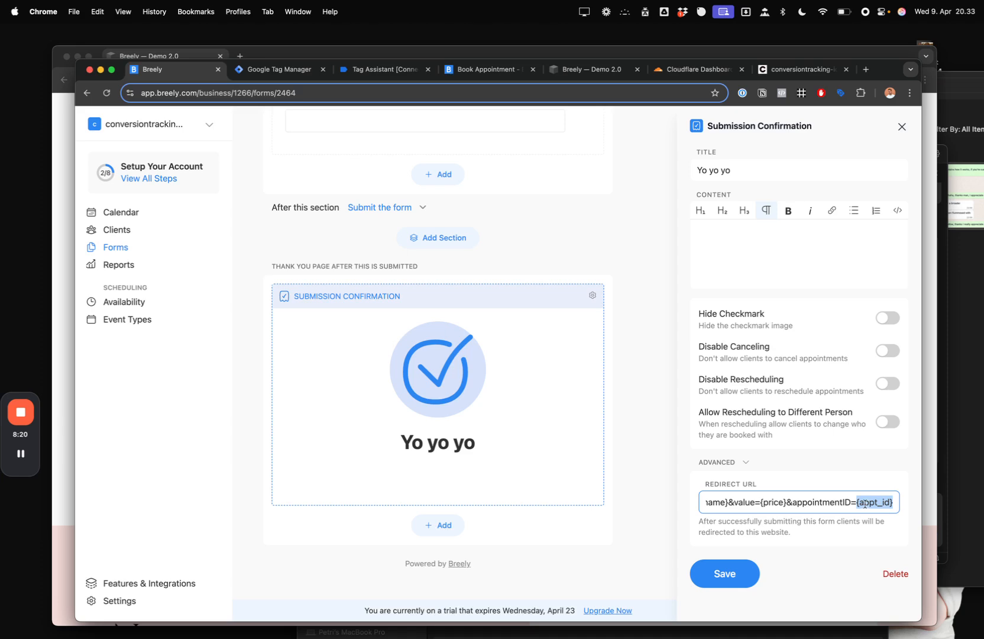
click(860, 502)
drag(857, 502, 902, 504)
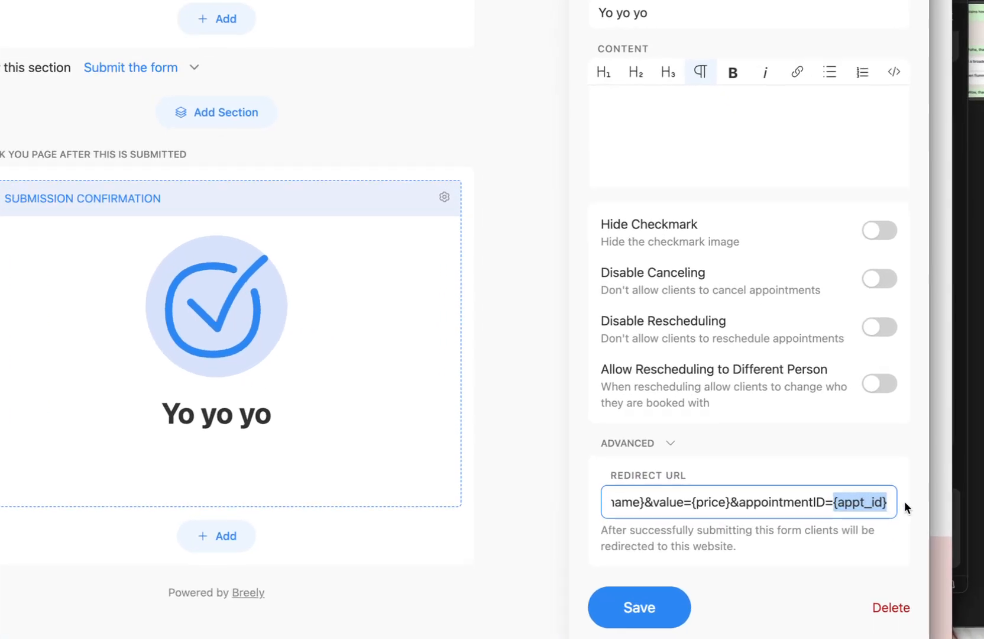
click(870, 502)
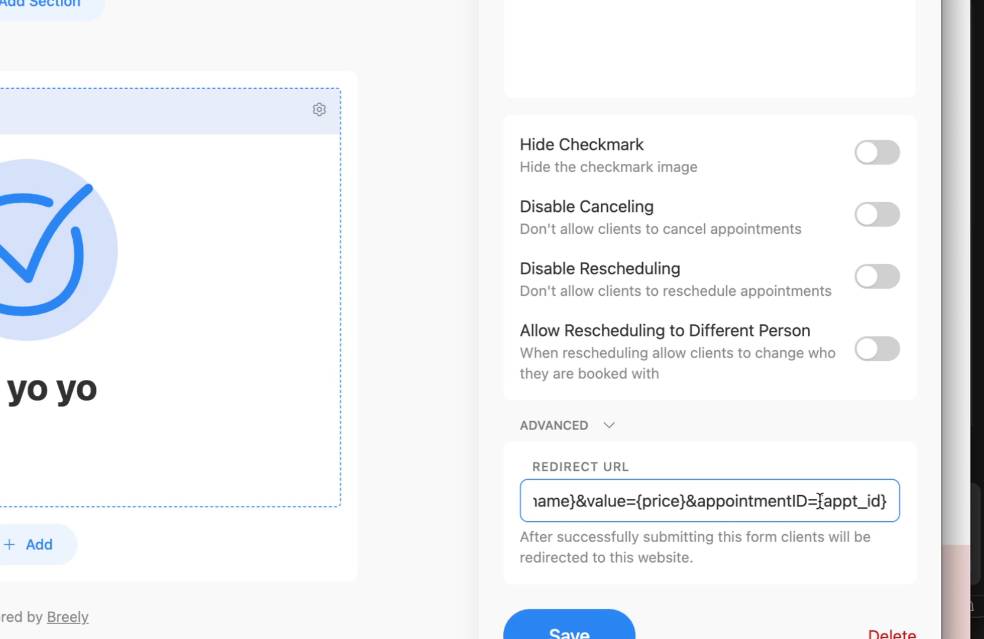
drag(819, 501, 899, 500)
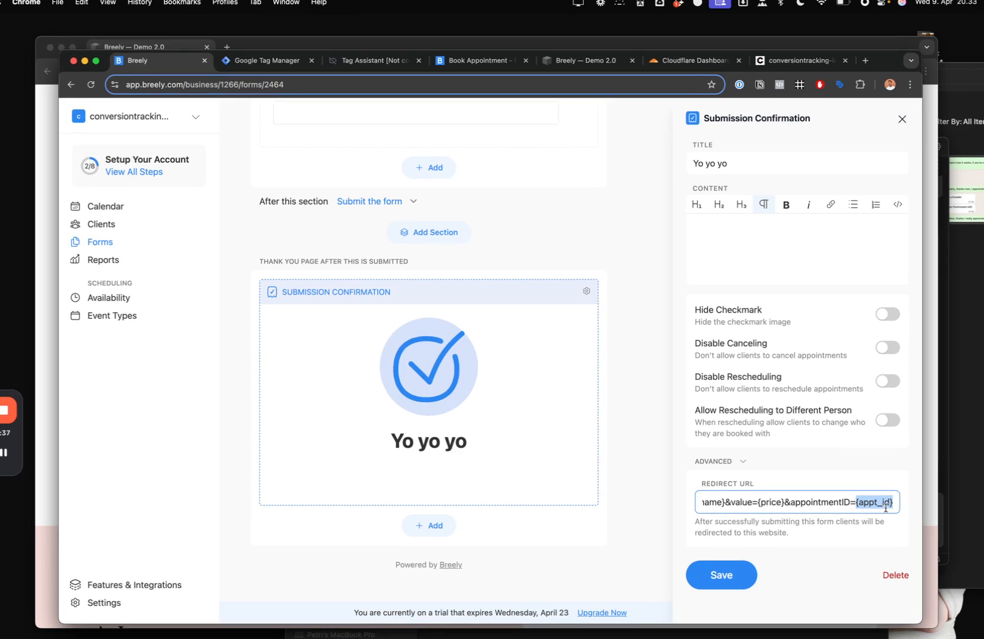
- Highlight the query parameters and the {price} placeholder in the redirect URL
click(886, 506)
key(super+Left)
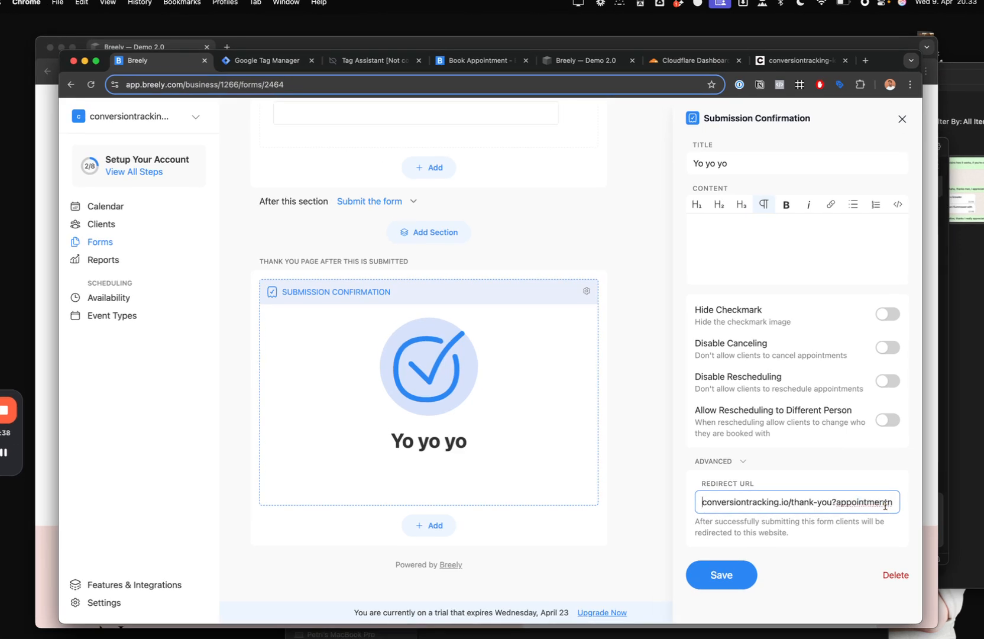
drag(838, 499, 877, 496)
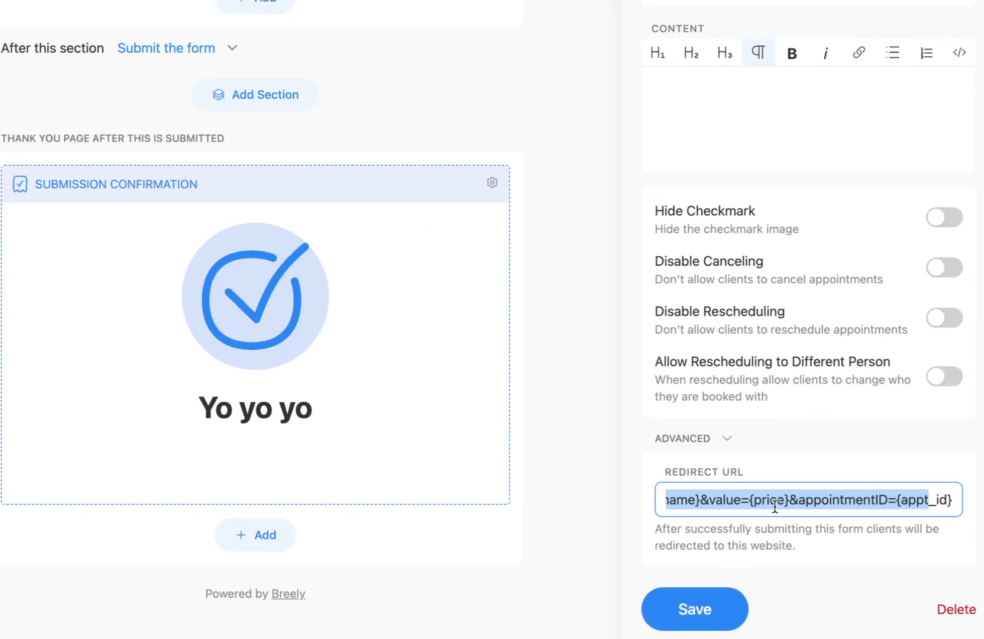
drag(761, 502, 782, 506)
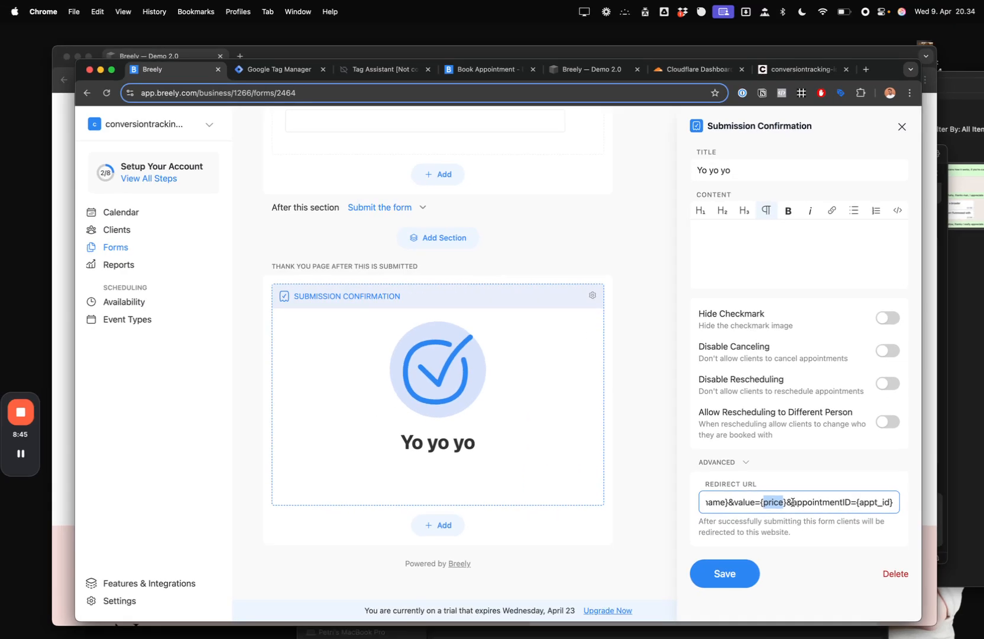
click(799, 500)
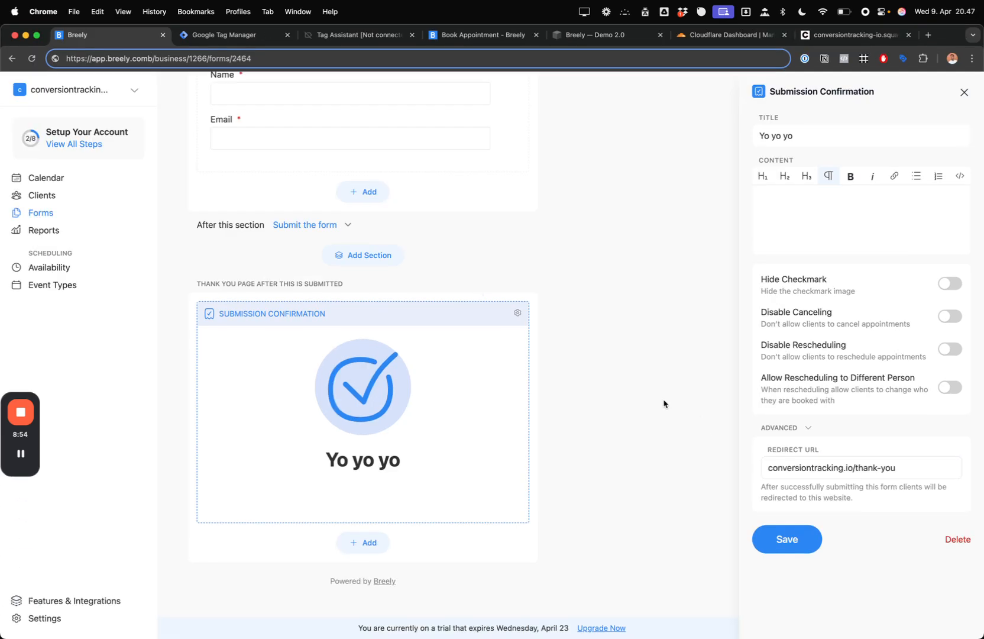
- Scroll the Book Appointment form and remove the stray 'b' from the page address
scroll(463, 407, up, 15)
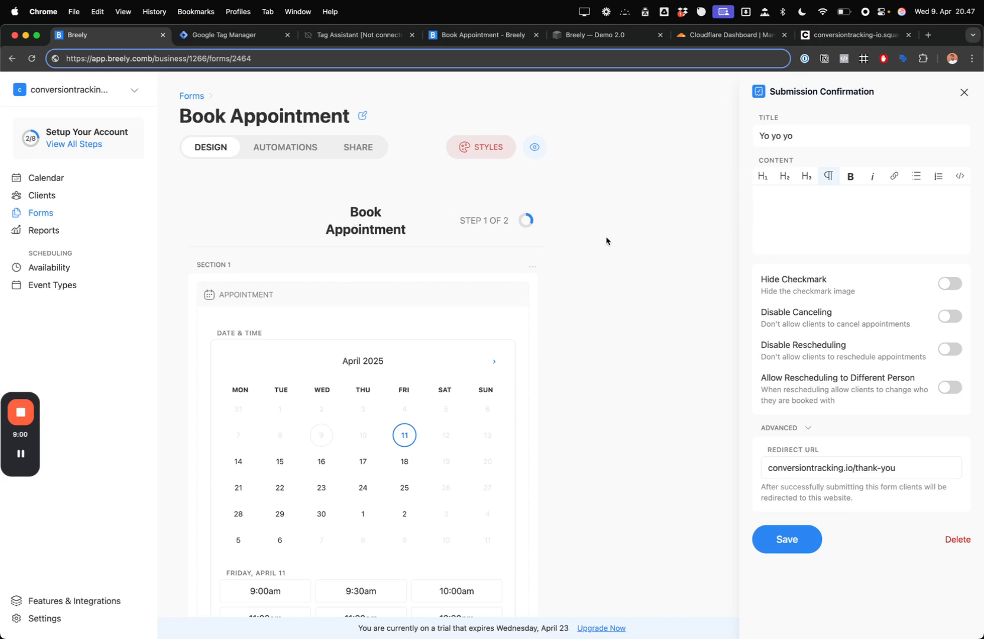
scroll(606, 241, down, 10)
scroll(606, 241, down, 3)
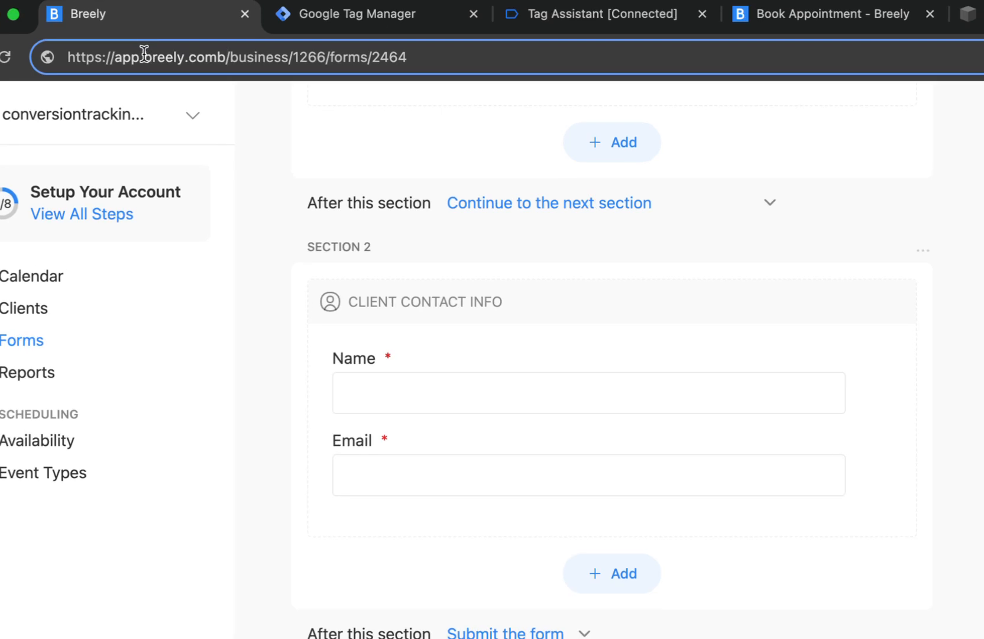
key(BackSpace)
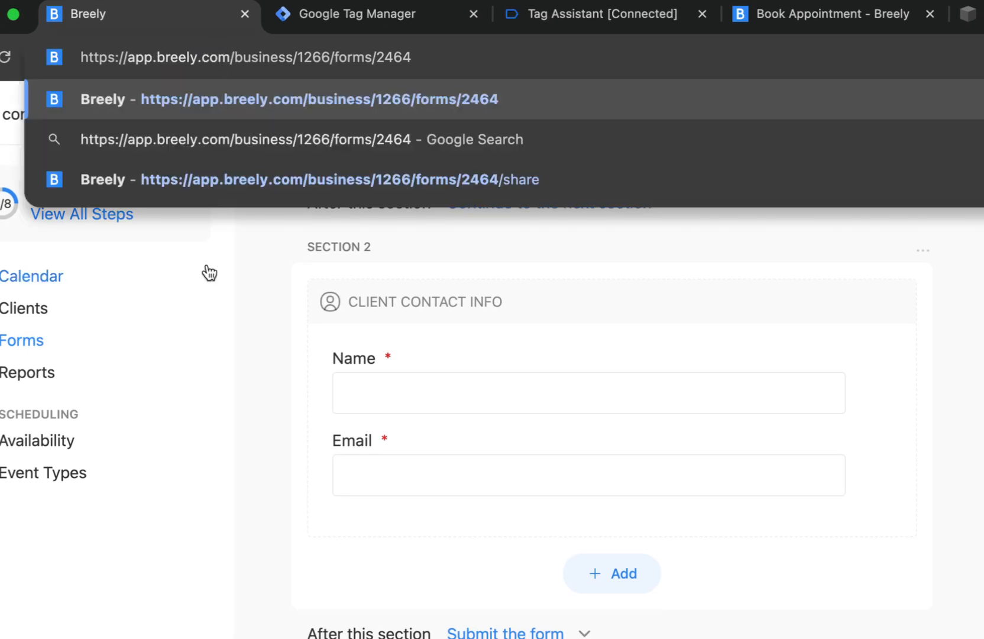
click(210, 284)
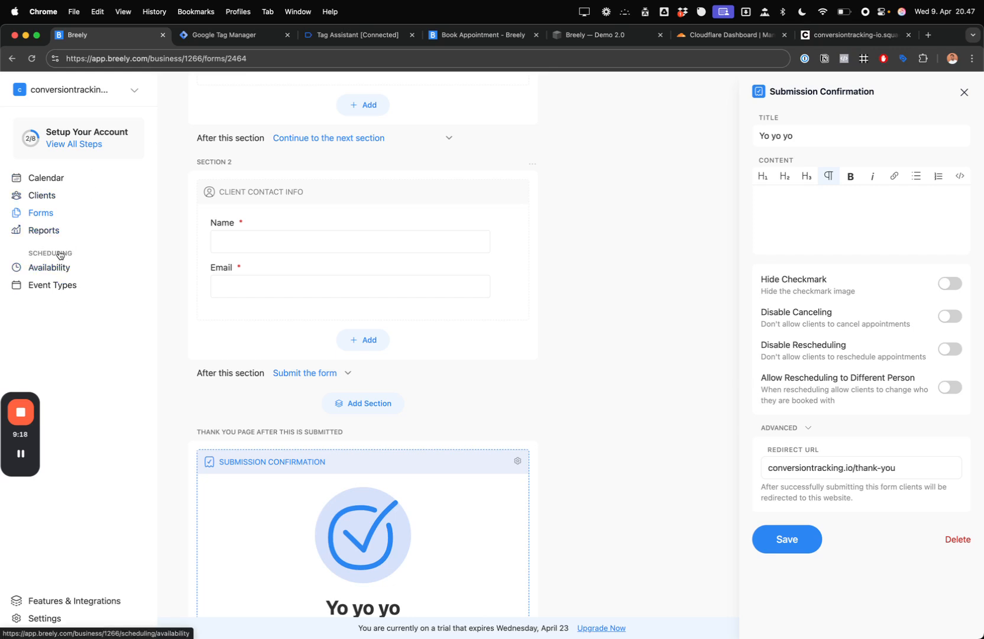
- Close the Submission Confirmation settings, discard the unsaved changes, and switch to the Squarespace post draft
scroll(59, 255, up, 15)
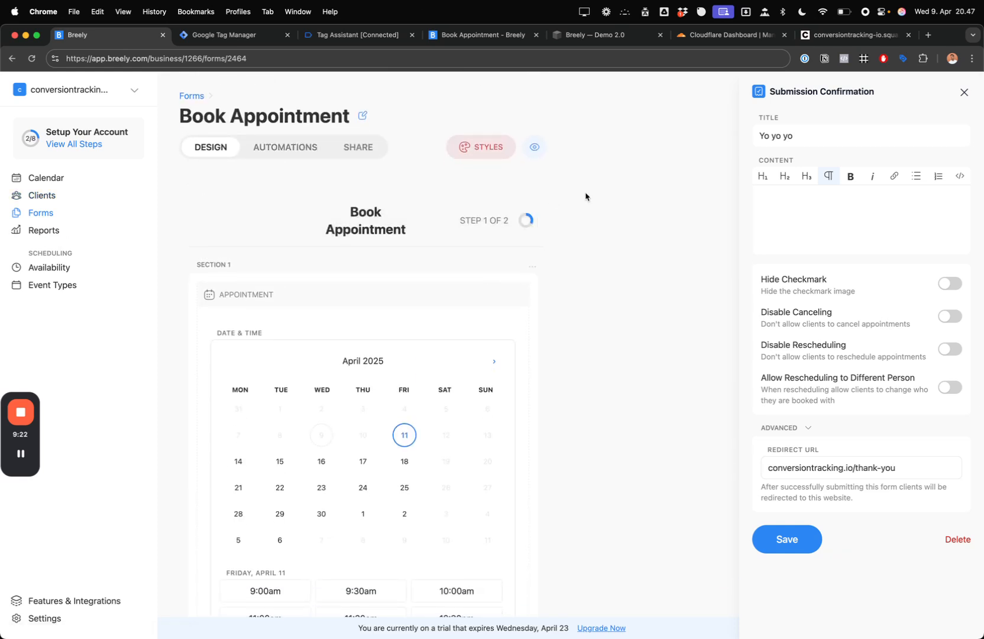
click(964, 92)
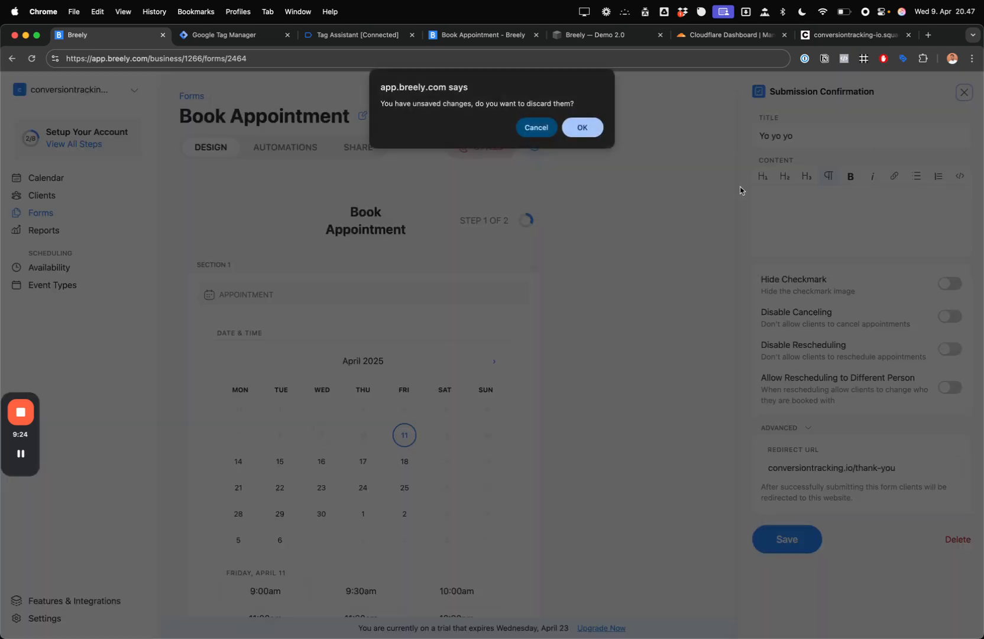
click(592, 131)
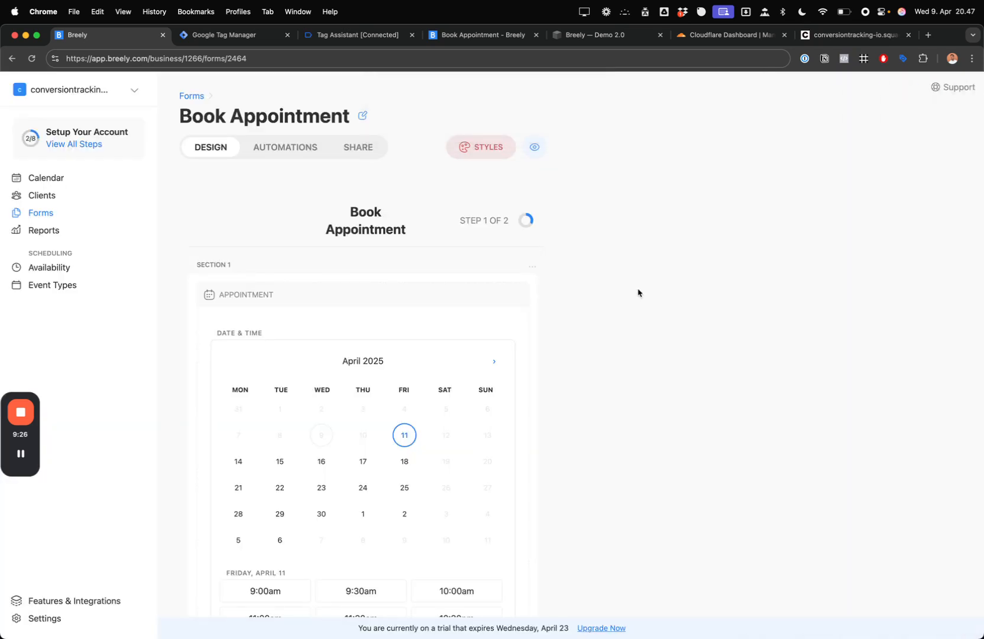
drag(15, 392, 754, 324)
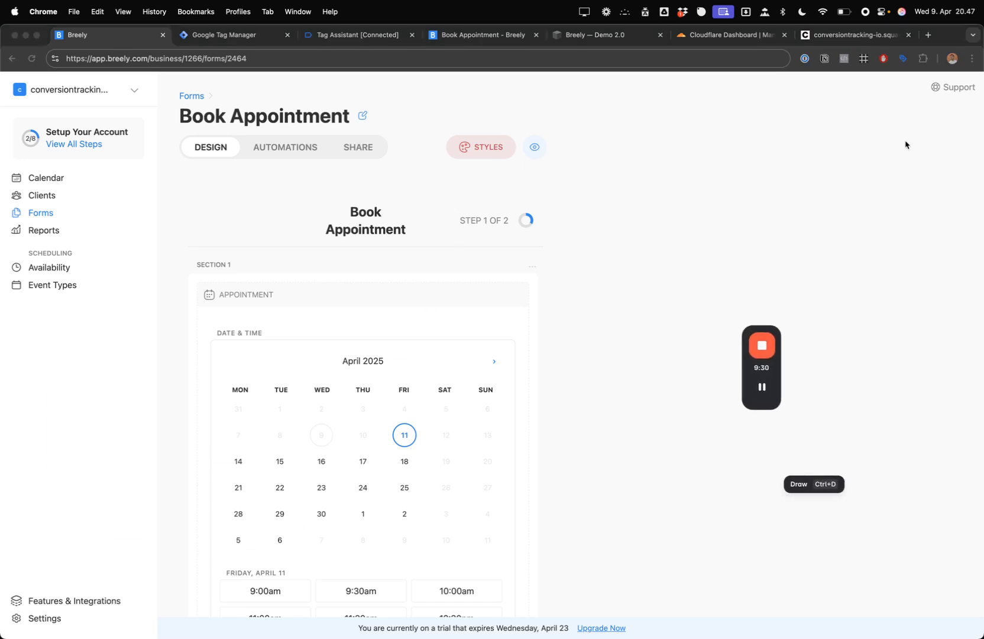
click(849, 40)
- Scroll the 'Breely.com Conversion Tracking' draft's code blocks back up to the title, intro and GTM tag
scroll(557, 320, down, 10)
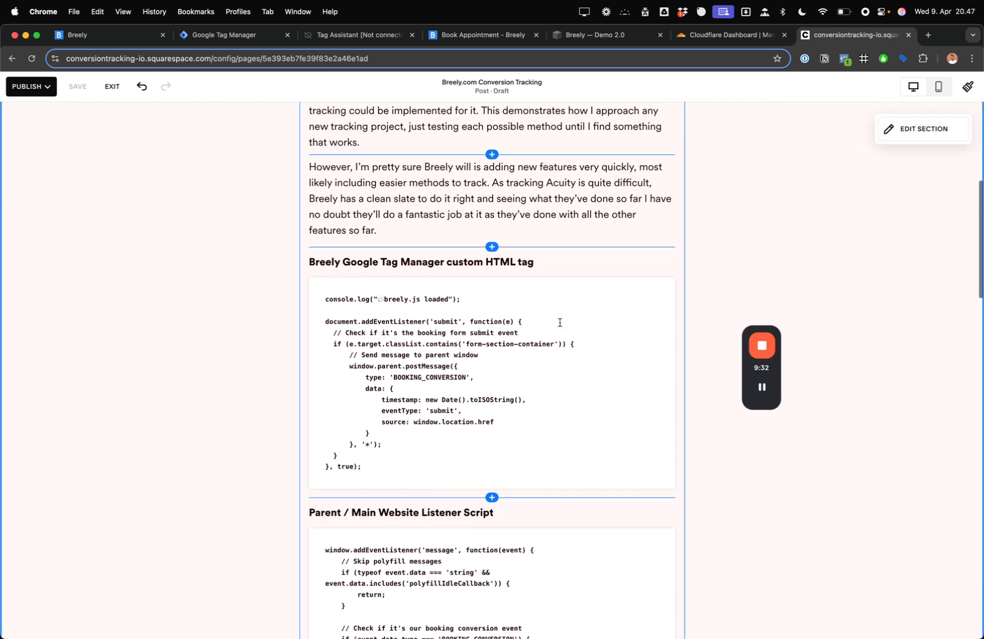
scroll(560, 322, down, 4)
scroll(560, 322, up, 3)
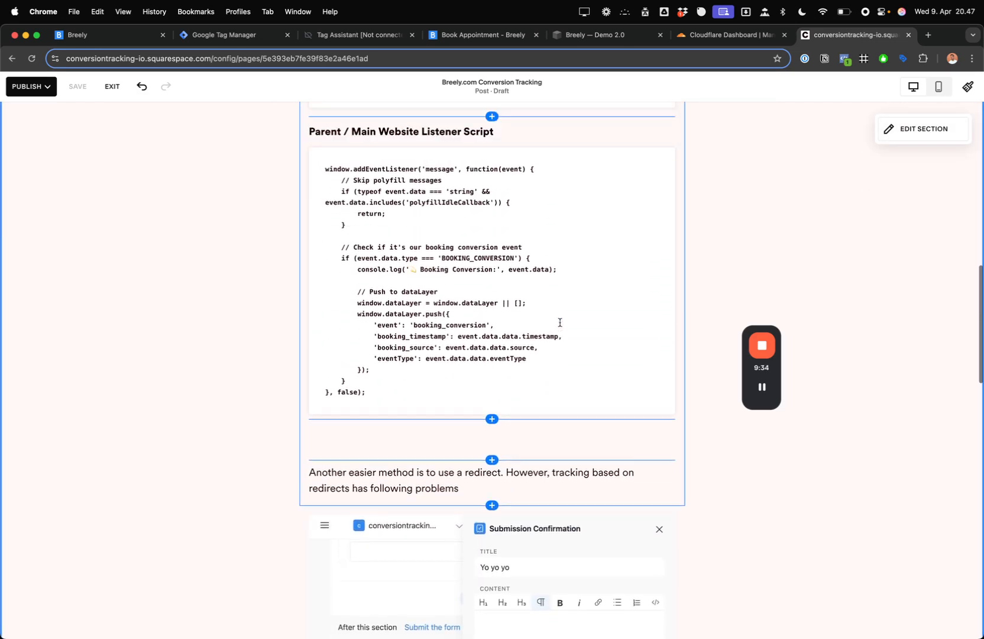
scroll(560, 322, up, 6)
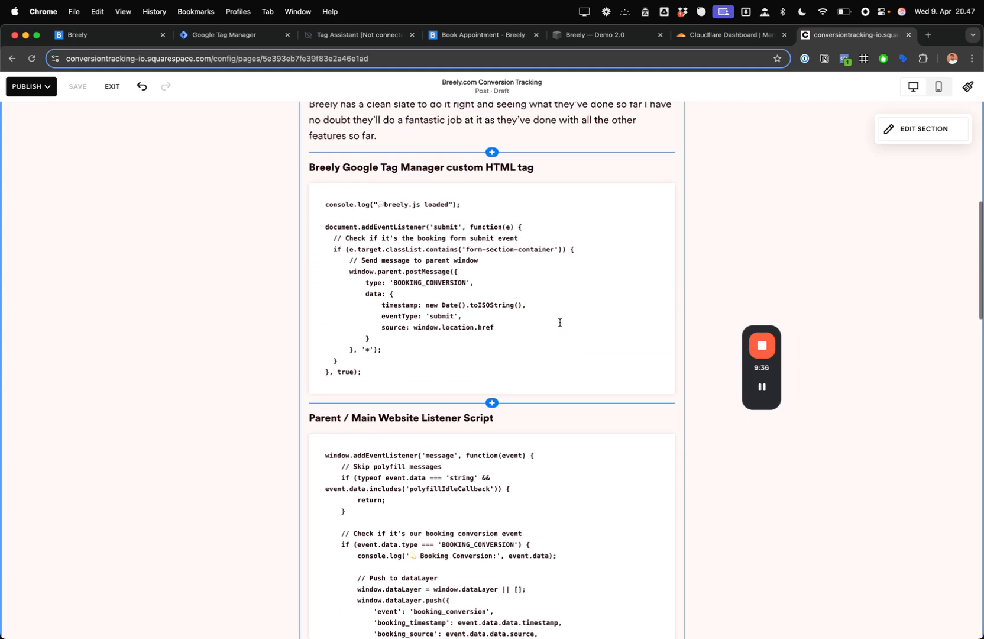
scroll(559, 322, up, 2)
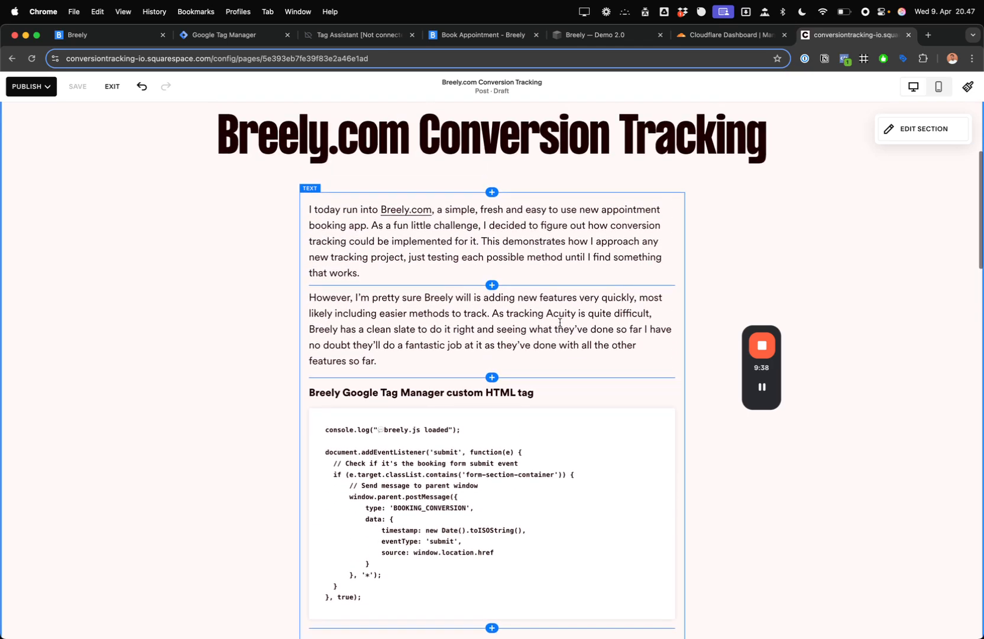